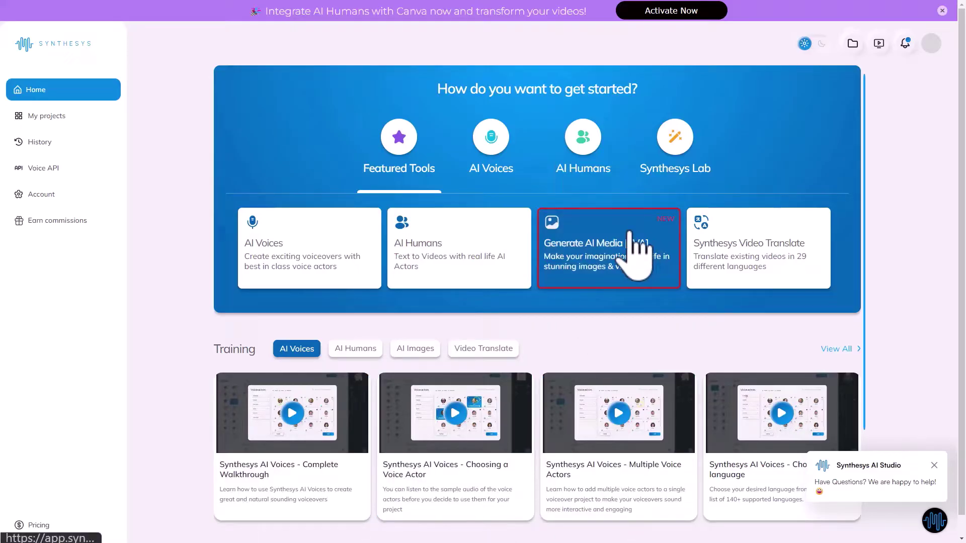
Step: Open the Eva media generator and keep Video output with the Square 768x768 aspect ratio
{"action": "left_click", "coordinate": [634, 250]}
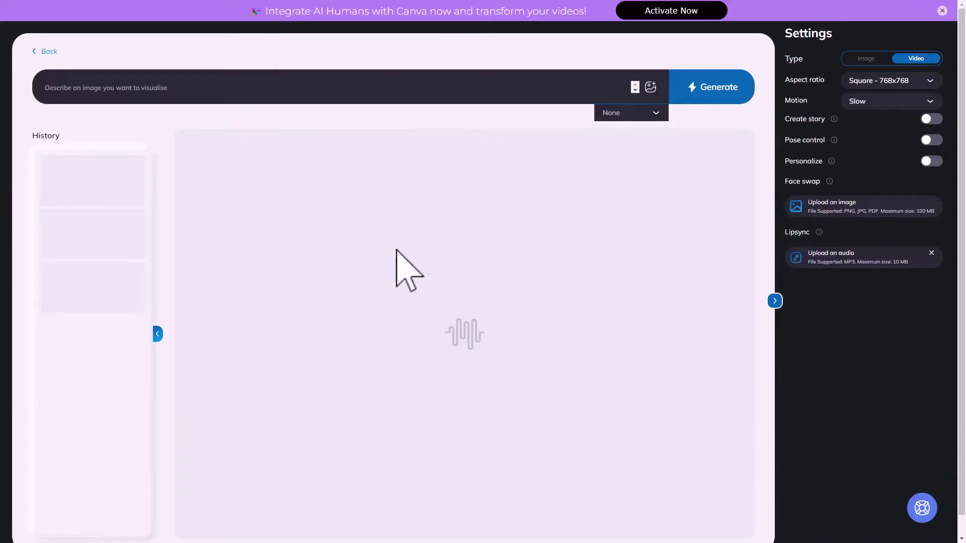
{"action": "left_click", "coordinate": [863, 60]}
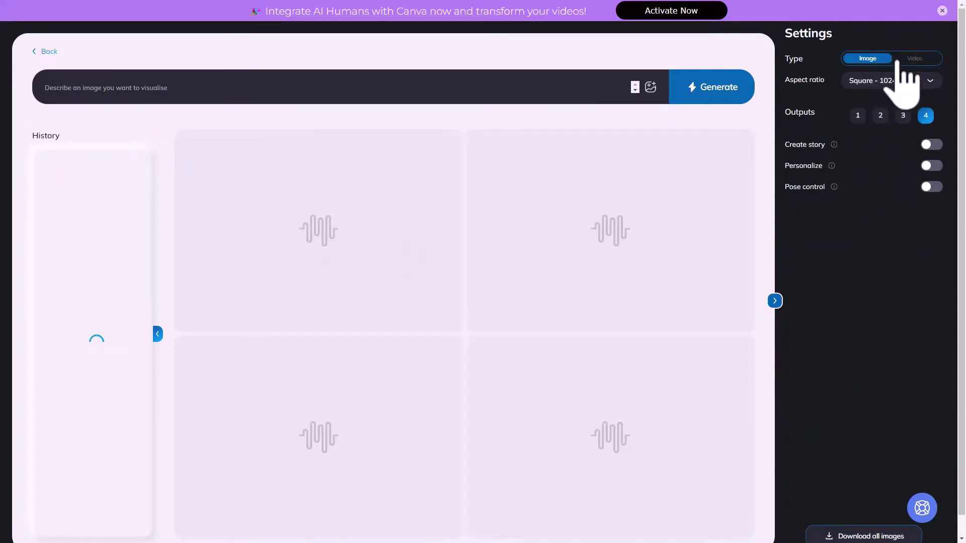
{"action": "left_click", "coordinate": [914, 60]}
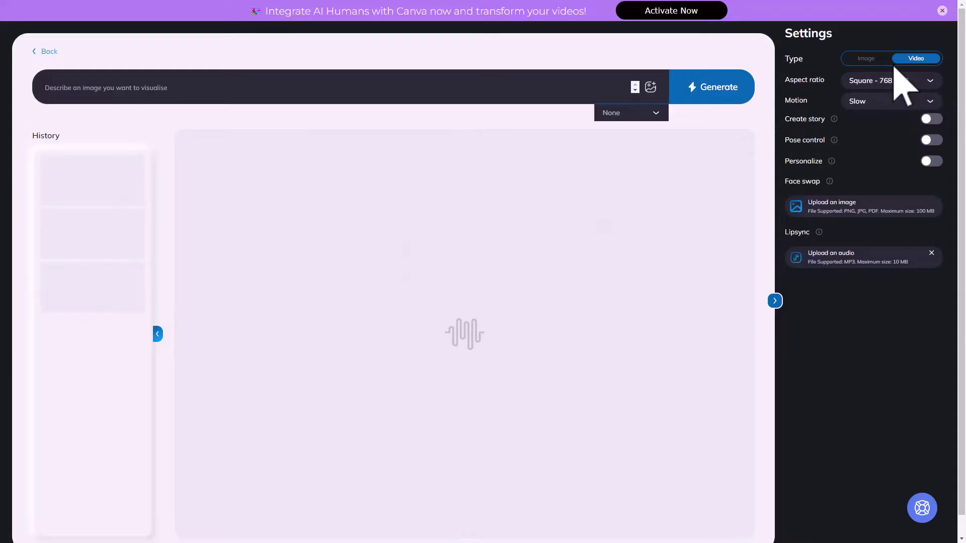
{"action": "left_click", "coordinate": [884, 83]}
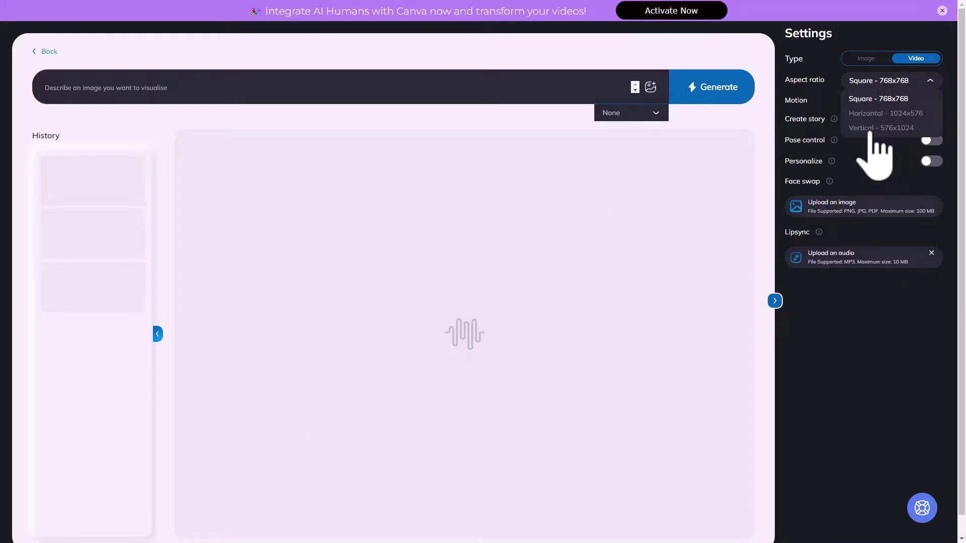
{"action": "left_click", "coordinate": [931, 273]}
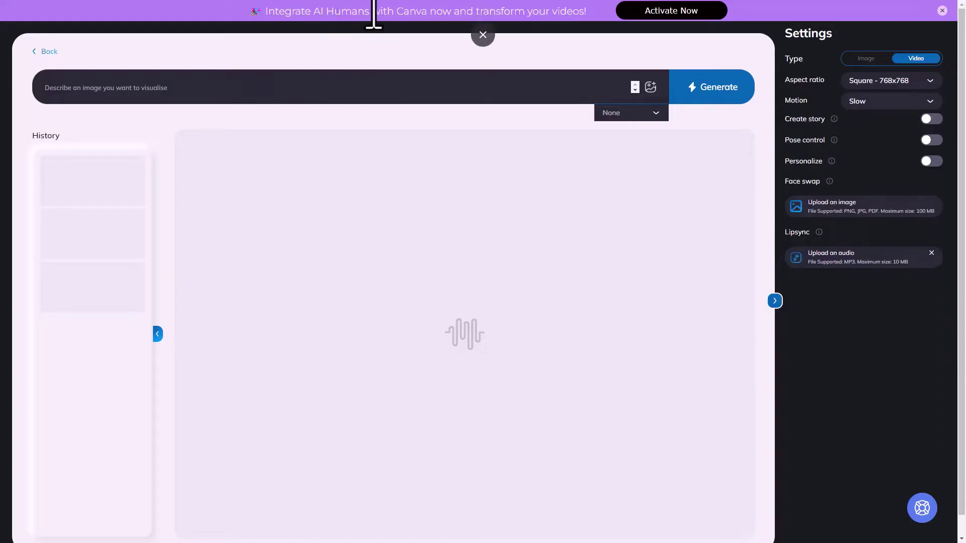
{"action": "left_click", "coordinate": [231, 82]}
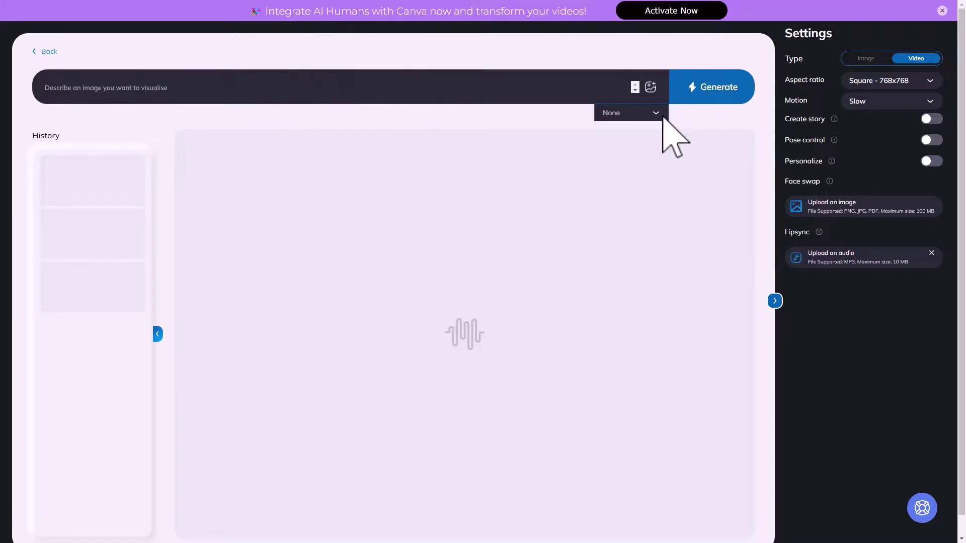
{"action": "left_click", "coordinate": [650, 87]}
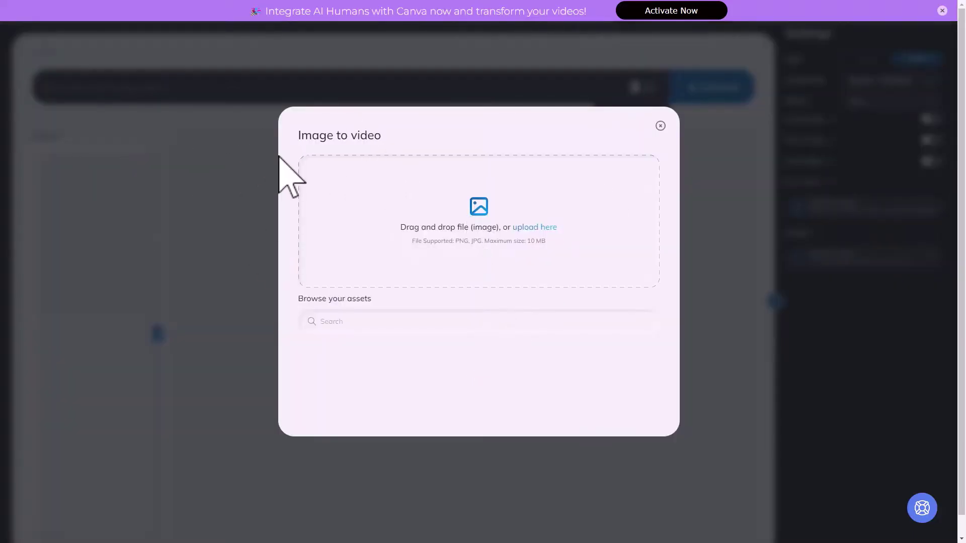
{"action": "left_click", "coordinate": [660, 126]}
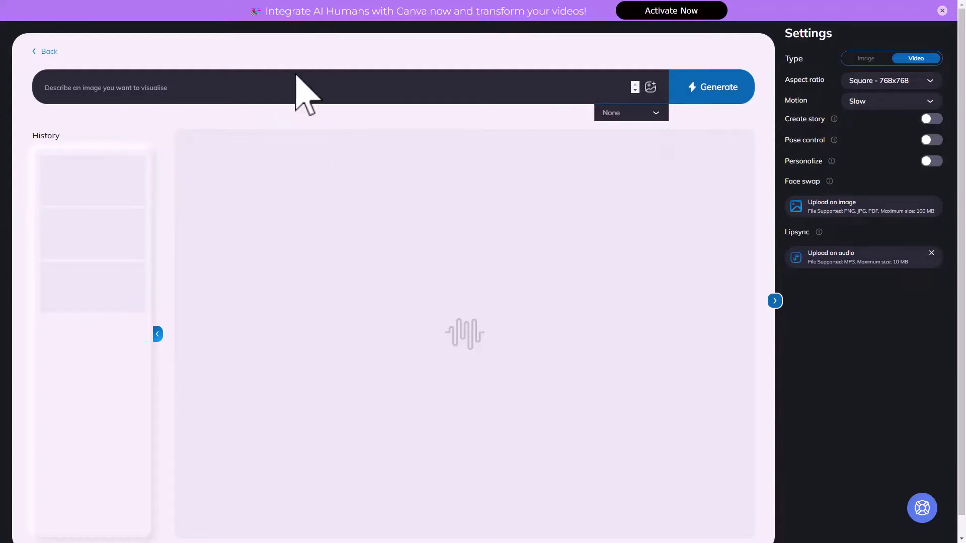
Step: Generate a clip from the pasted prompt of a delighted Asian man at his office desk with packages
{"action": "type", "text": "A 30 year old Asian guy sitting in his office is delighted to receive a package."}
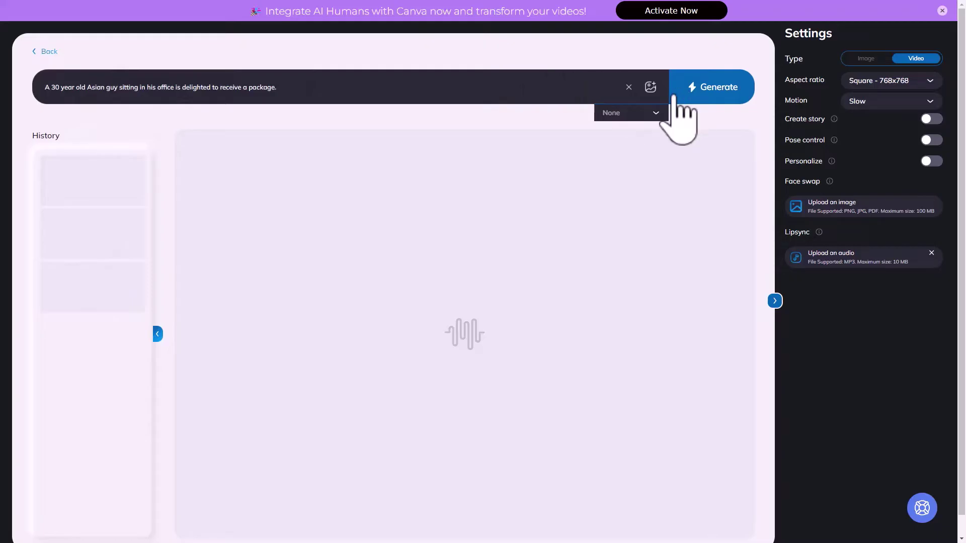
{"action": "left_click", "coordinate": [732, 98]}
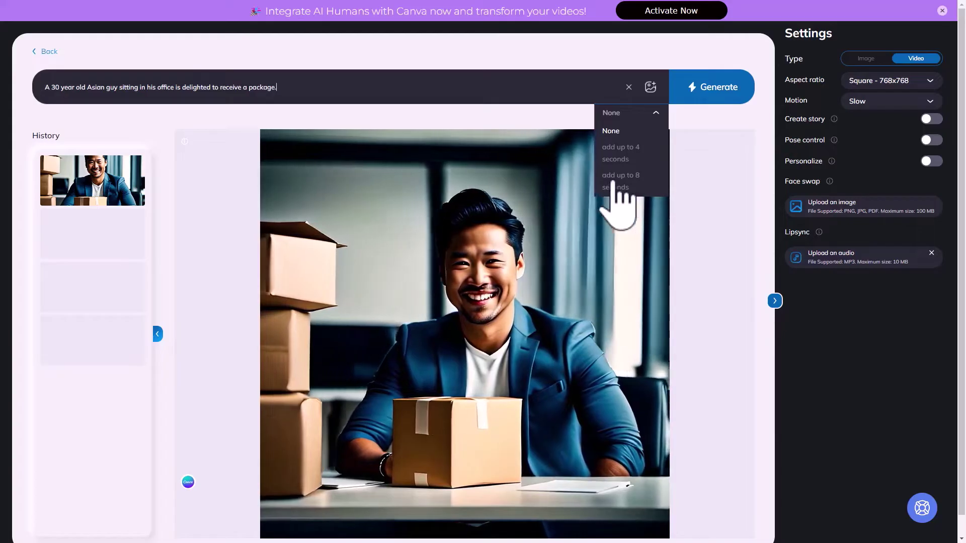
Step: Extend the clip by up to 8 seconds into a 12-second video, then preview the new result
{"action": "left_click", "coordinate": [613, 181]}
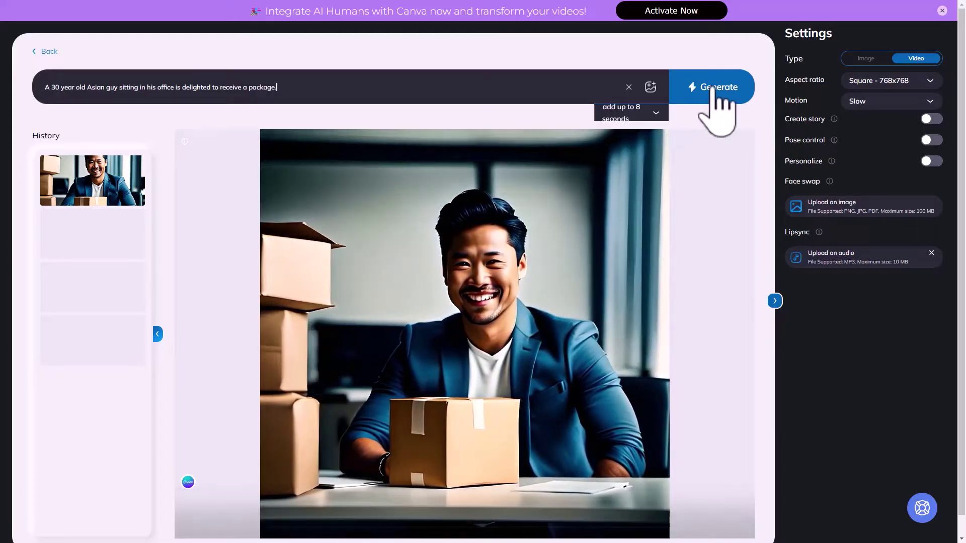
{"action": "left_click", "coordinate": [717, 92]}
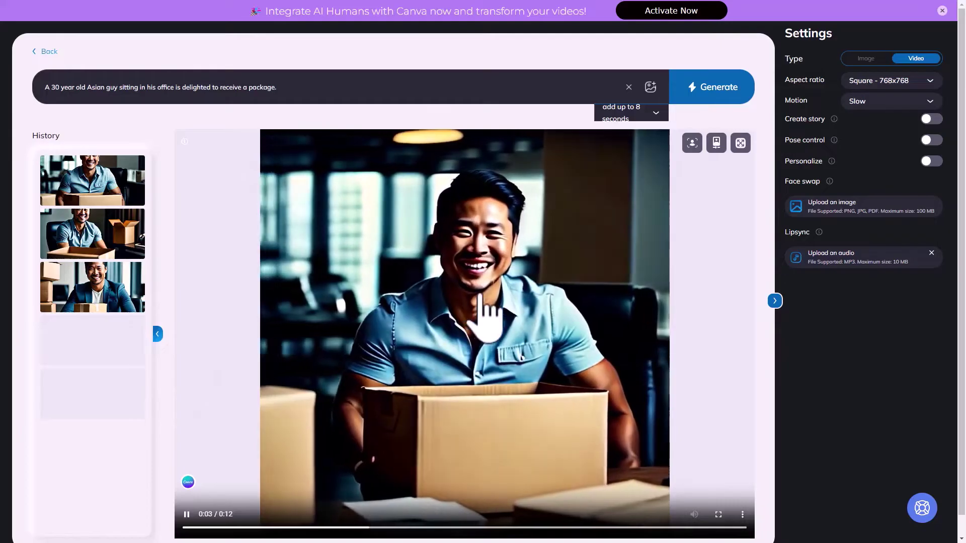
{"action": "left_click", "coordinate": [109, 249]}
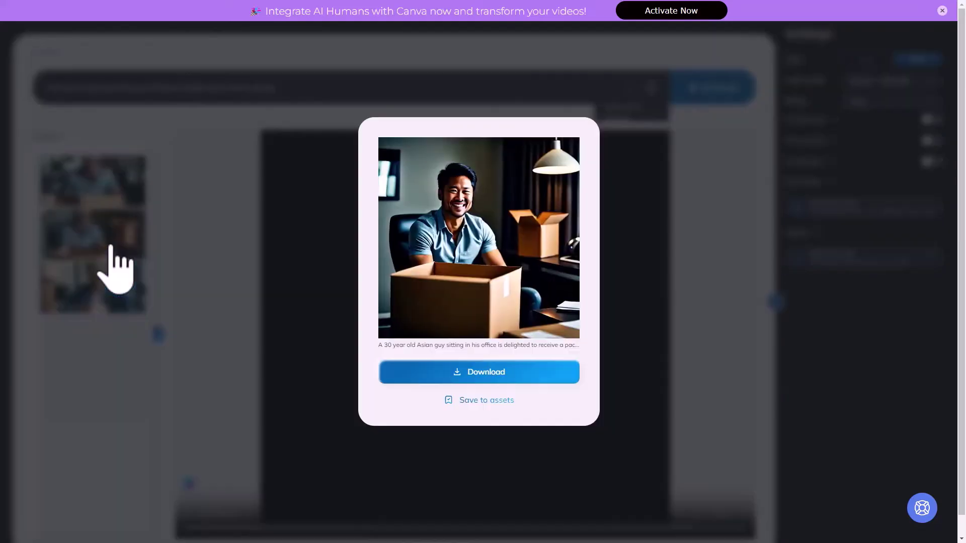
Step: Browse earlier History previews, including the man-in-black video and the space-elephant image, closing each
{"action": "left_click", "coordinate": [250, 291]}
{"action": "left_click", "coordinate": [124, 282]}
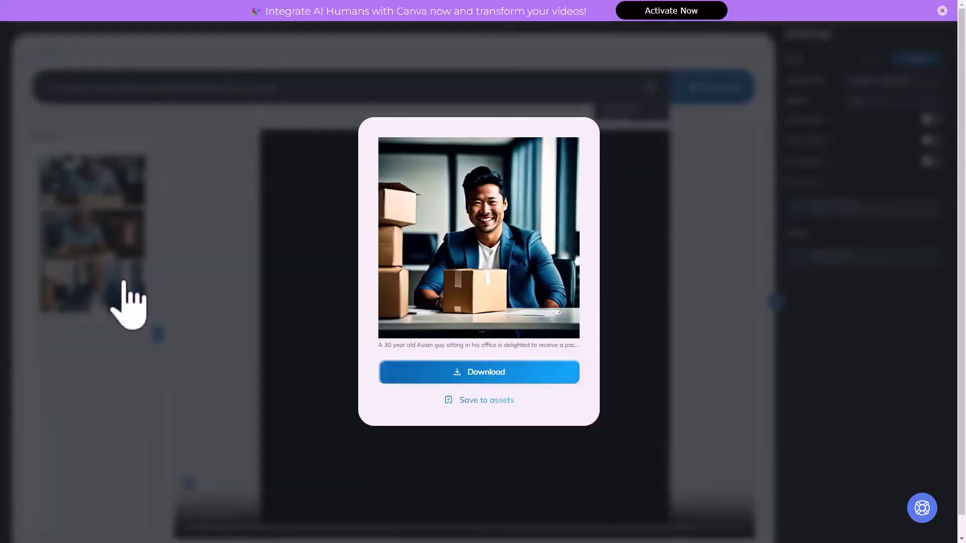
{"action": "left_click", "coordinate": [216, 292]}
{"action": "left_click", "coordinate": [70, 190]}
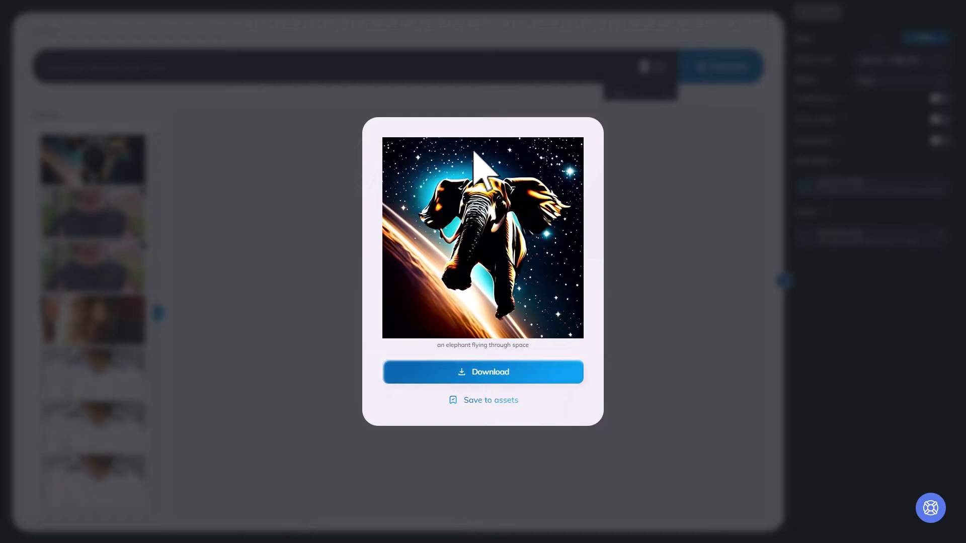
{"action": "left_click", "coordinate": [282, 249]}
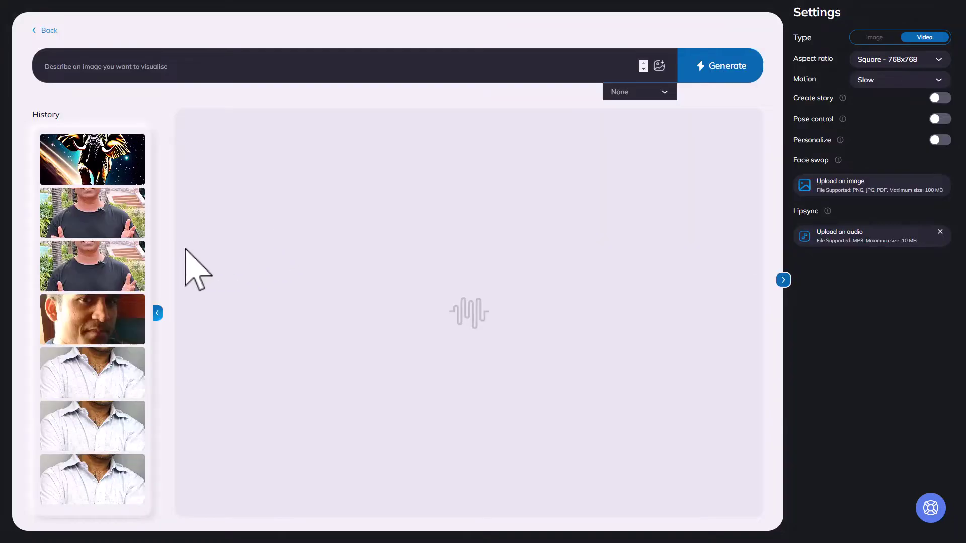
{"action": "left_click", "coordinate": [116, 232]}
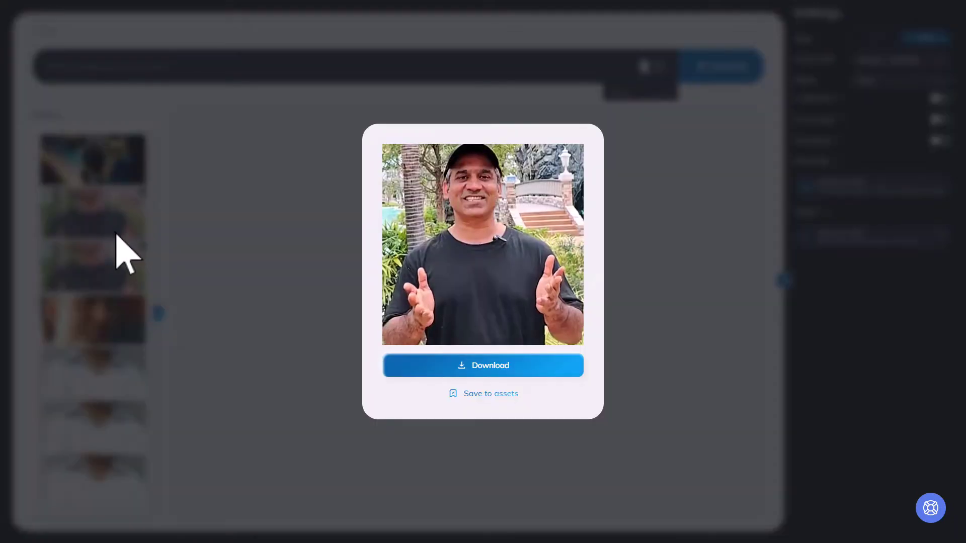
{"action": "left_click", "coordinate": [224, 258]}
{"action": "left_click", "coordinate": [126, 174]}
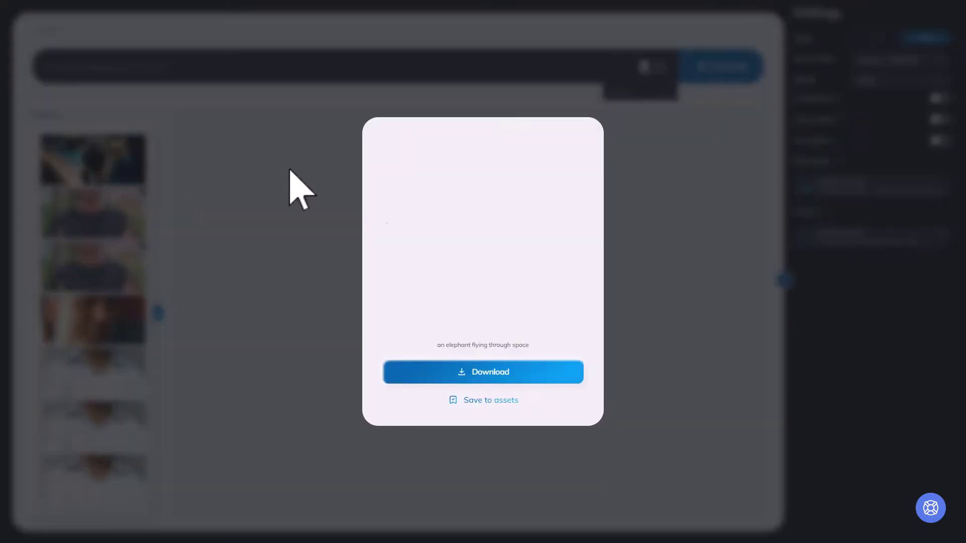
{"action": "left_click", "coordinate": [288, 230]}
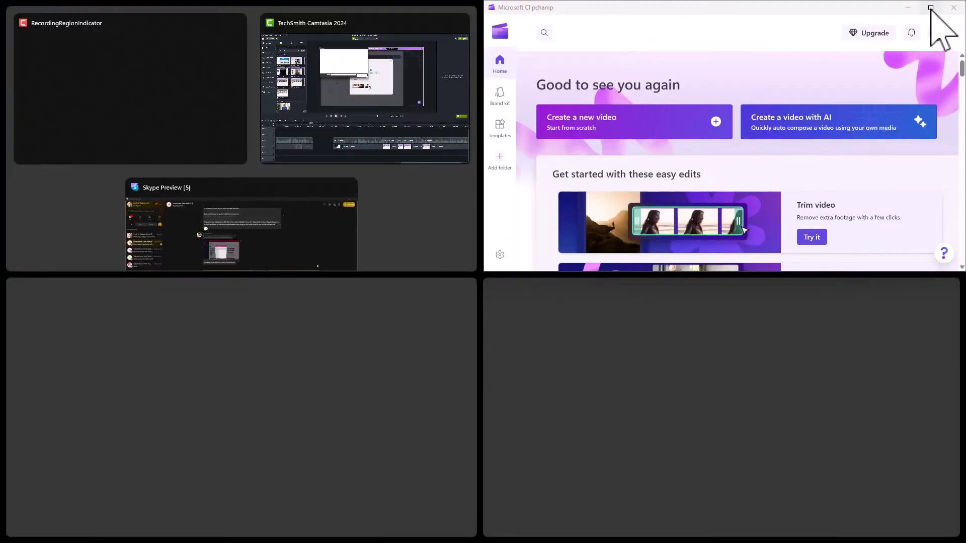
Step: Maximize the Clipchamp window and scroll to the Your videos list
{"action": "left_click", "coordinate": [930, 8]}
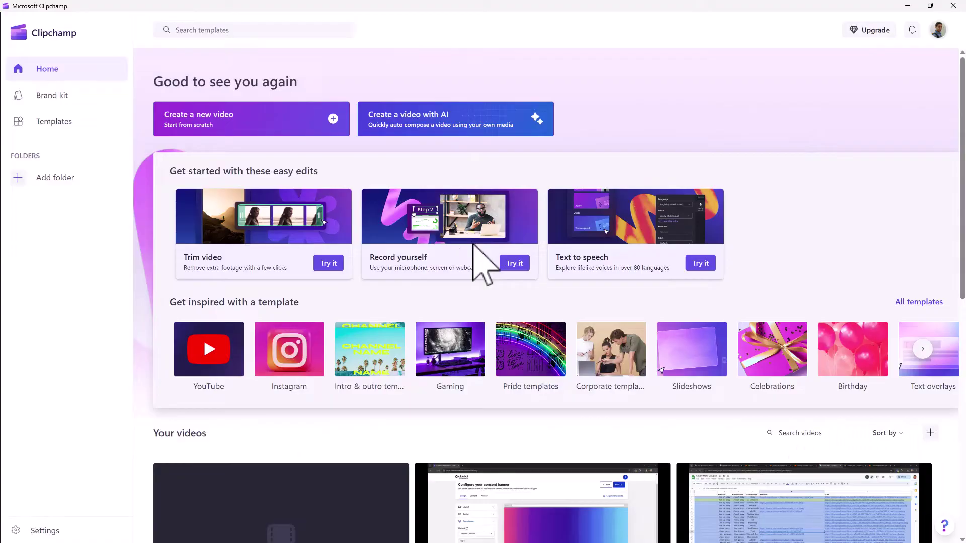
{"action": "scroll", "coordinate": [282, 268], "scroll_direction": "down", "scroll_amount": 3}
{"action": "scroll", "coordinate": [191, 272], "scroll_direction": "down", "scroll_amount": 3}
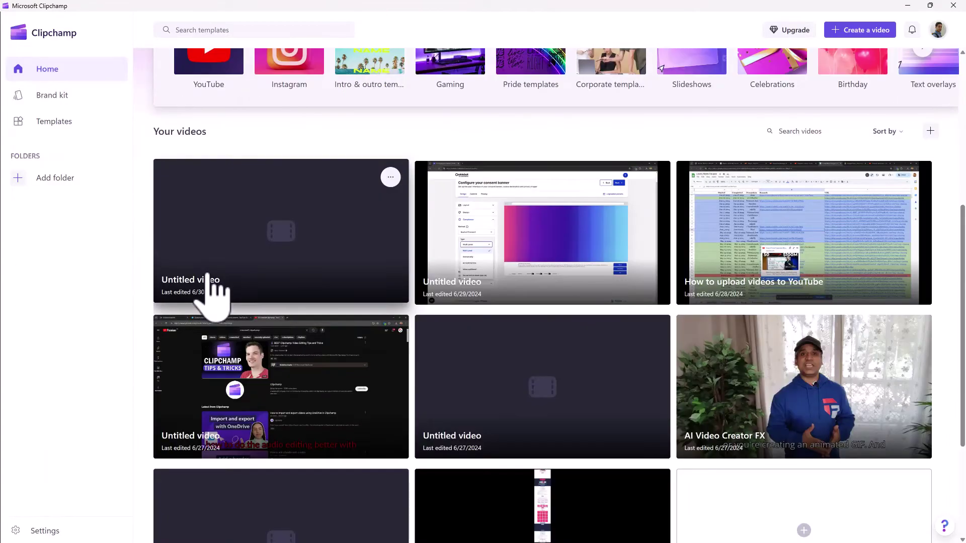
{"action": "scroll", "coordinate": [209, 282], "scroll_direction": "up", "scroll_amount": 6}
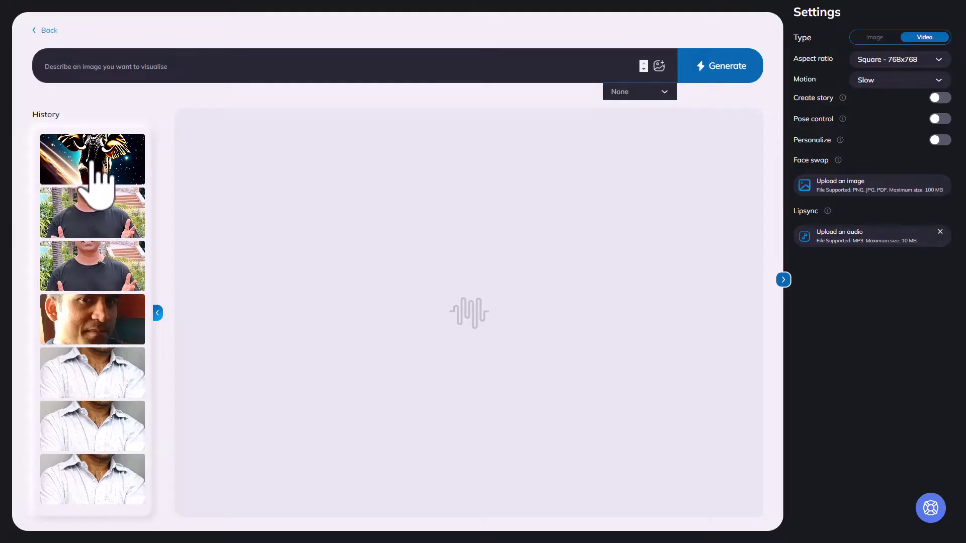
Step: Download the space-elephant image and the man-in-black video from their History previews
{"action": "left_click", "coordinate": [93, 166]}
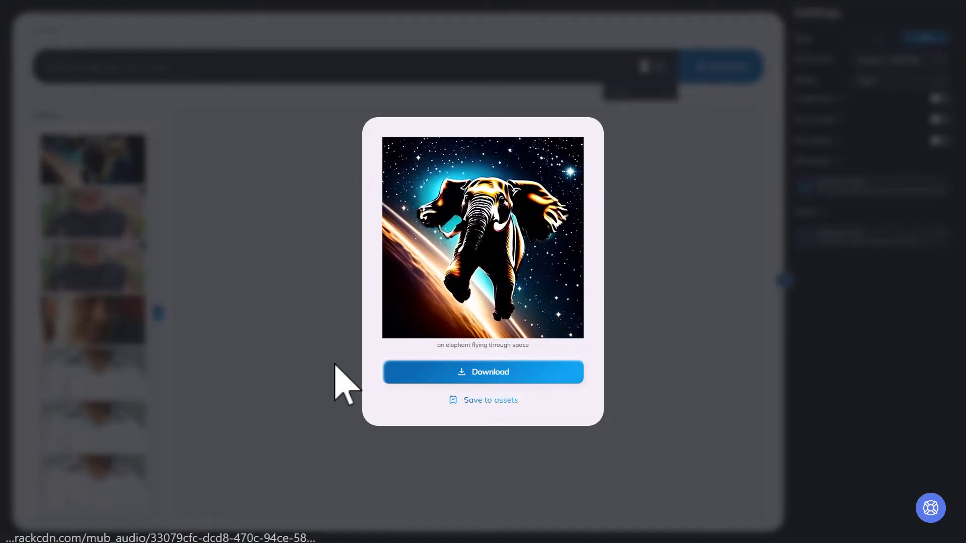
{"action": "left_click", "coordinate": [214, 340]}
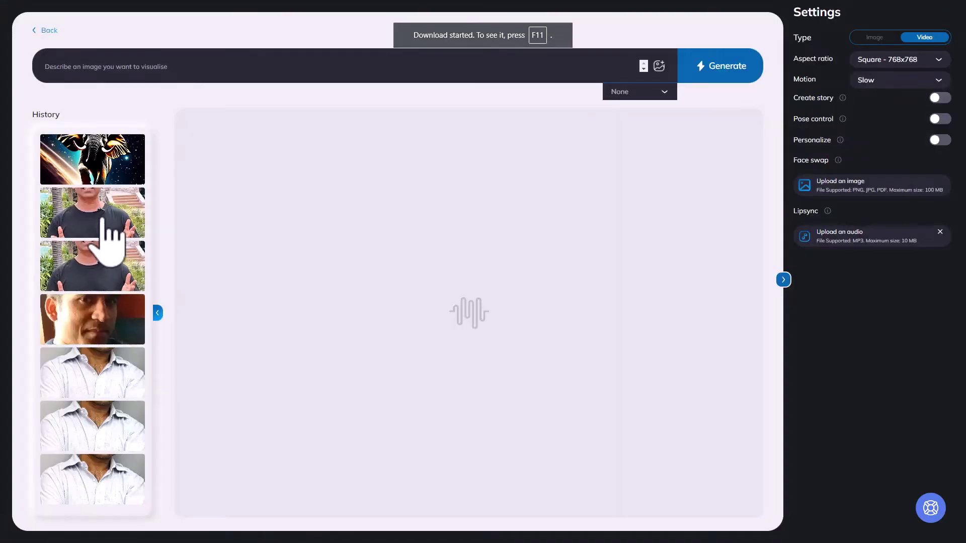
{"action": "left_click", "coordinate": [104, 218]}
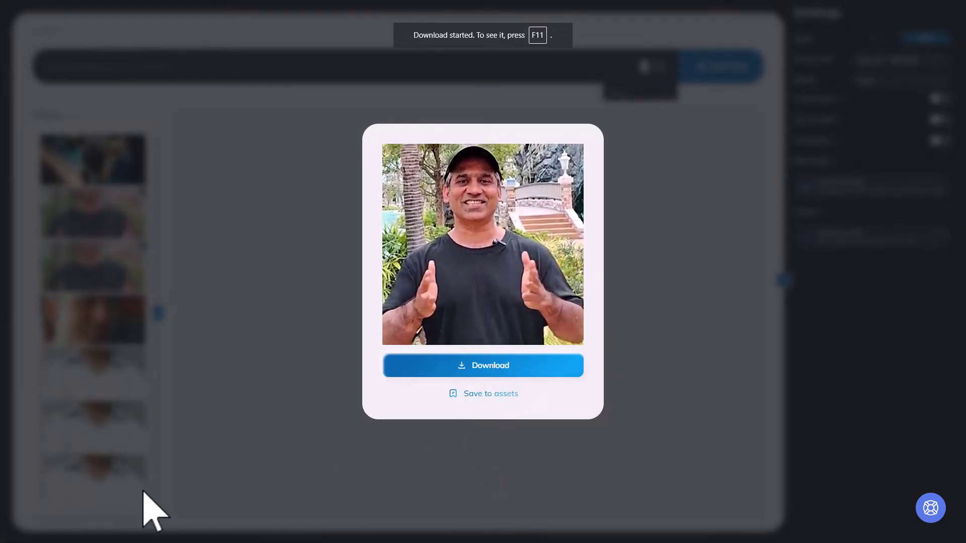
{"action": "left_click", "coordinate": [246, 345]}
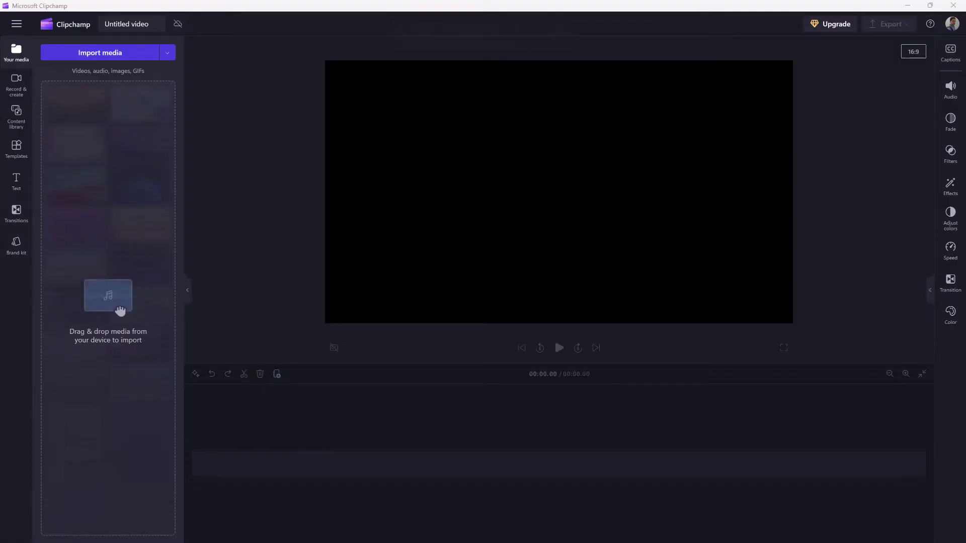
Step: Import both downloaded MP4s and line them up on the timeline, man-in-black first, then elephant
{"action": "left_click_drag", "start_coordinate": [18, 387], "coordinate": [76, 222]}
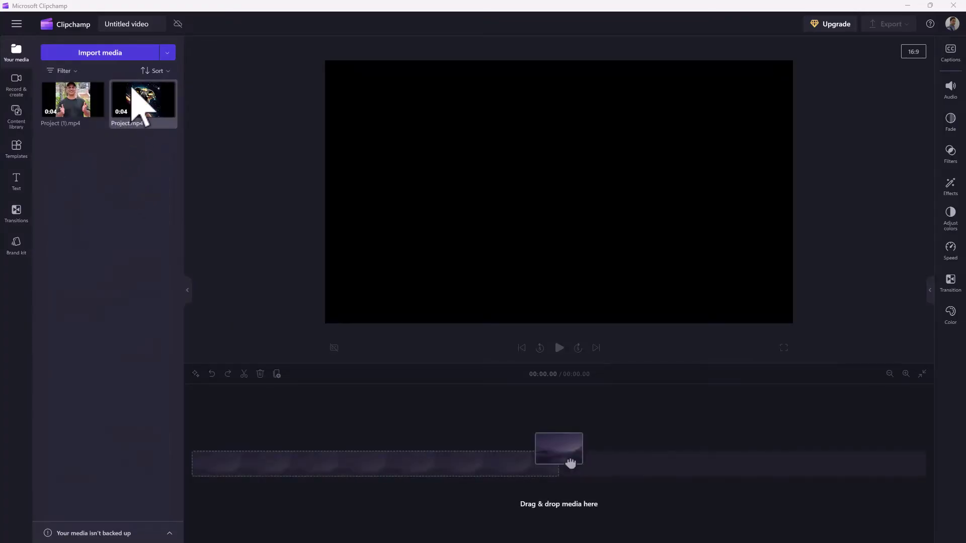
{"action": "left_click_drag", "start_coordinate": [141, 98], "coordinate": [206, 460]}
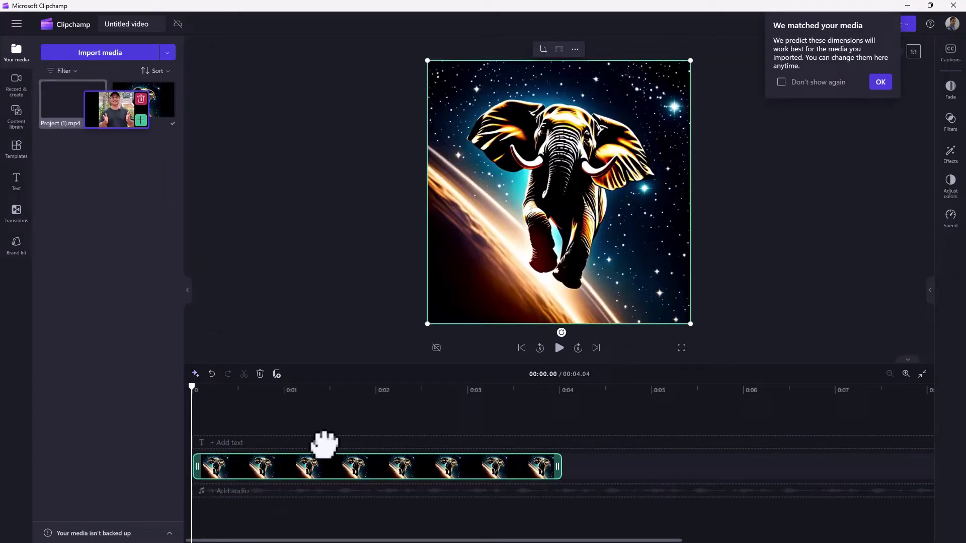
{"action": "left_click_drag", "start_coordinate": [71, 100], "coordinate": [635, 458]}
{"action": "left_click", "coordinate": [317, 468]}
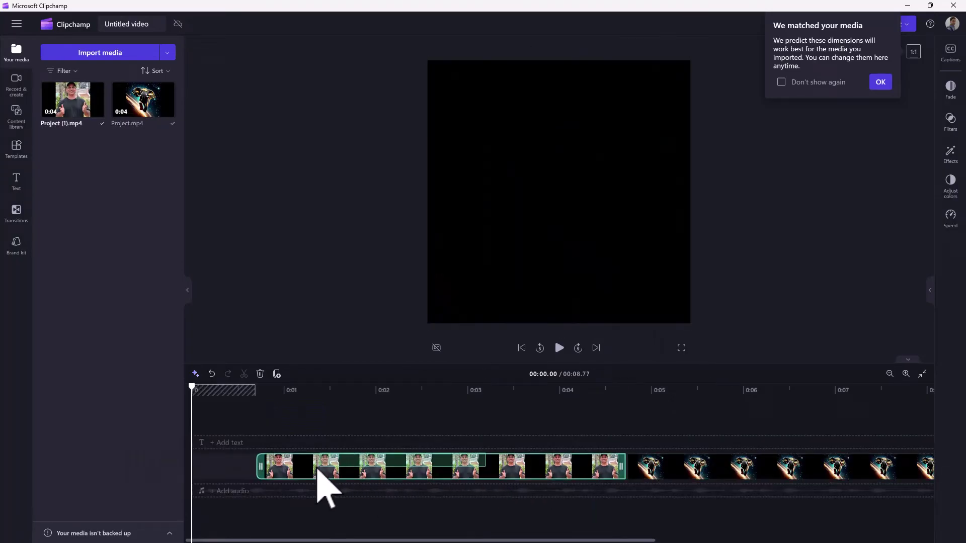
{"action": "left_click_drag", "start_coordinate": [308, 470], "coordinate": [217, 459]}
{"action": "left_click_drag", "start_coordinate": [644, 468], "coordinate": [524, 457]}
Step: Play back the 00:08.08 sequence, then bring up the audio library
{"action": "key", "text": "space"}
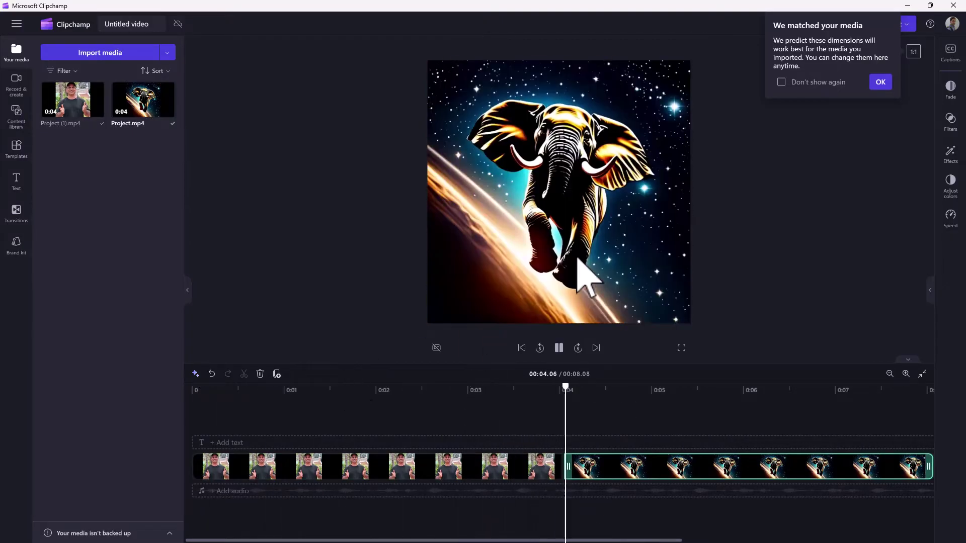
{"action": "left_click", "coordinate": [503, 321]}
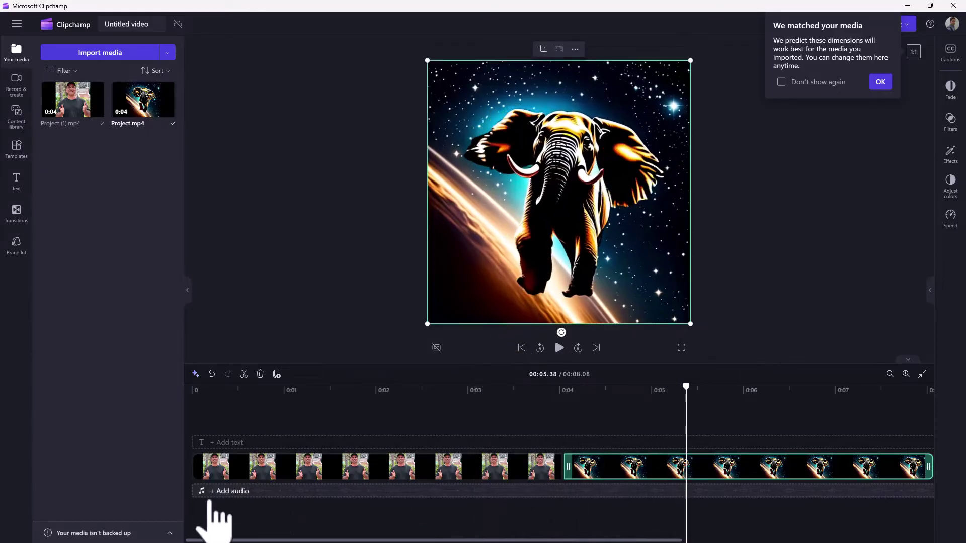
{"action": "left_click", "coordinate": [237, 496]}
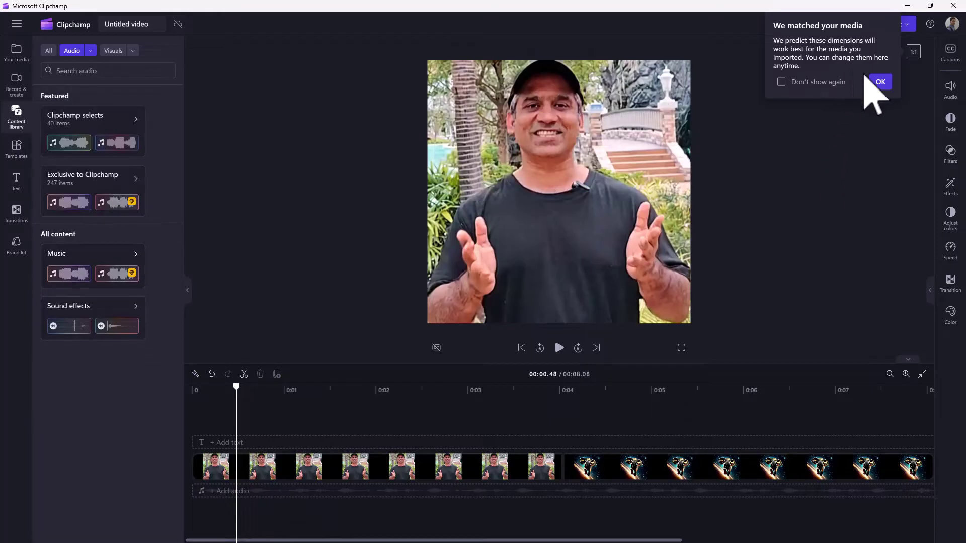
Step: Dismiss the 'We matched your media' dimensions notice with OK
{"action": "left_click", "coordinate": [886, 82]}
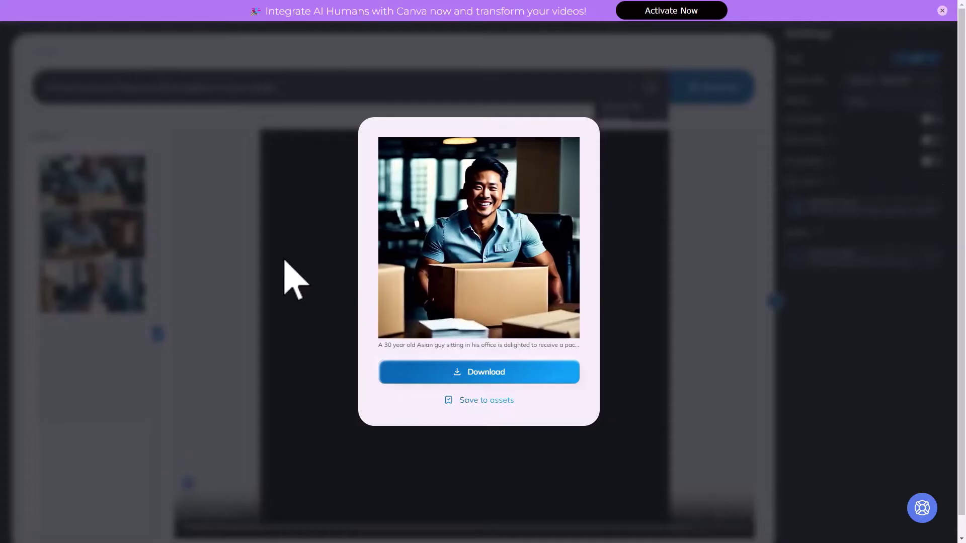
Step: Close the office image preview and bring up the Image to video upload window
{"action": "left_click", "coordinate": [285, 261]}
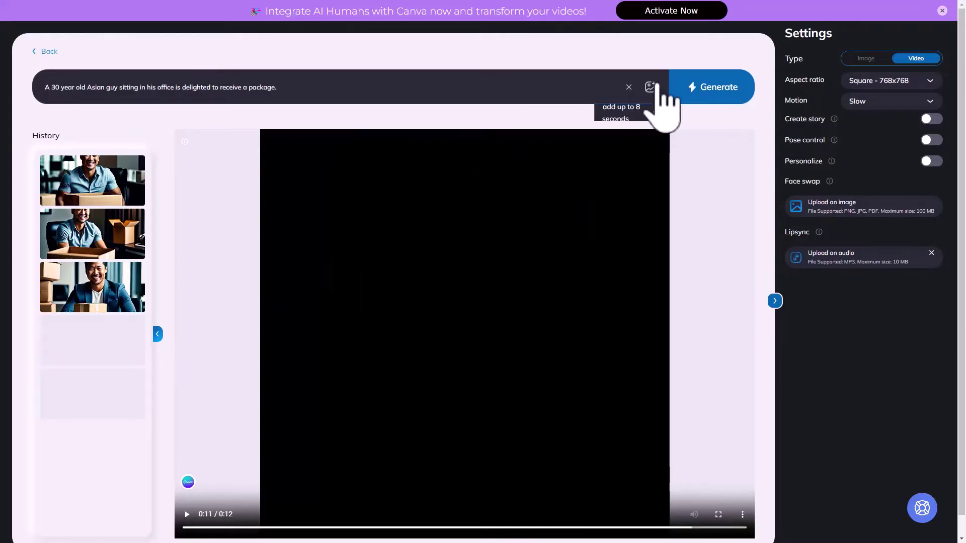
{"action": "left_click", "coordinate": [651, 88]}
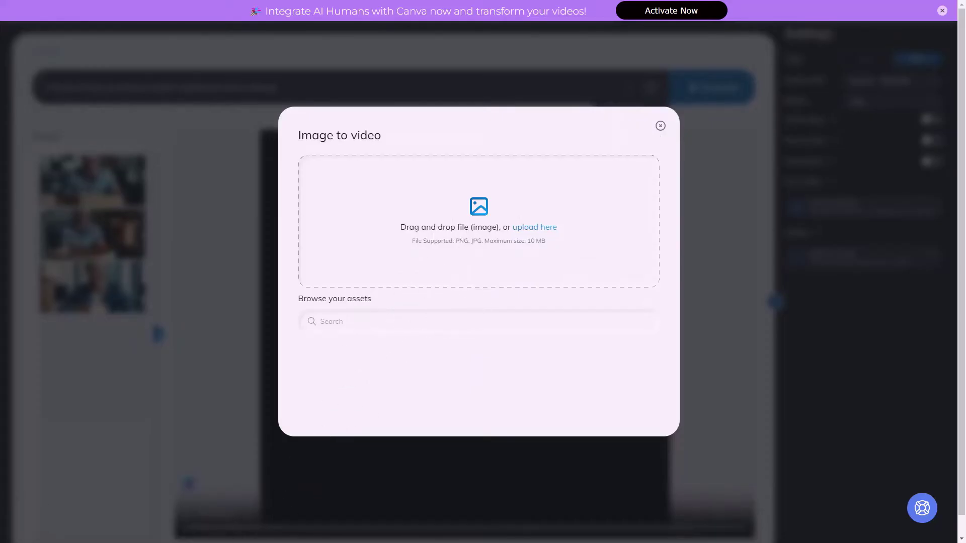
Step: Drop the white-shirt photo onto the Image to video upload zone and check the uploaded image's options
{"action": "left_click_drag", "start_coordinate": [450, 540], "coordinate": [535, 253]}
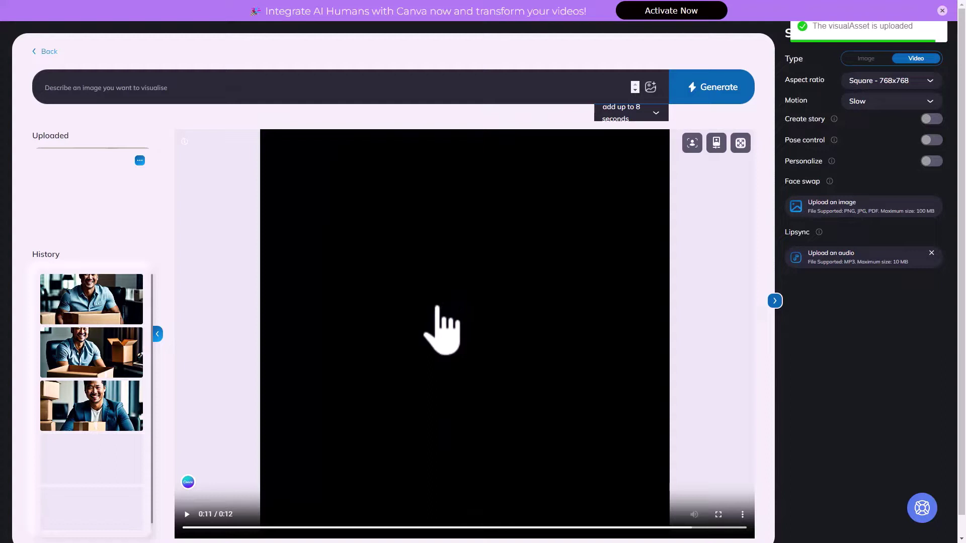
{"action": "scroll", "coordinate": [433, 332], "scroll_direction": "down", "scroll_amount": 1}
{"action": "scroll", "coordinate": [434, 332], "scroll_direction": "up", "scroll_amount": 1}
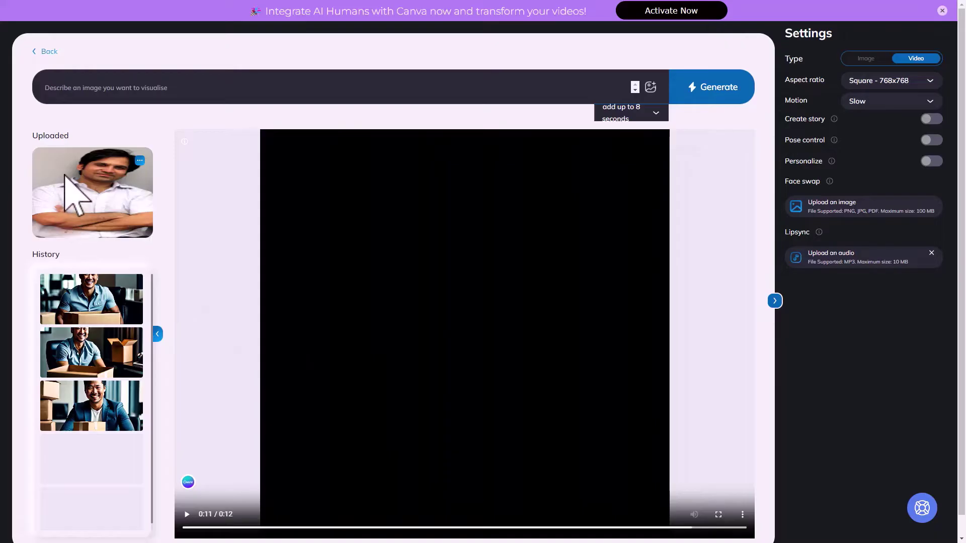
{"action": "left_click", "coordinate": [140, 161]}
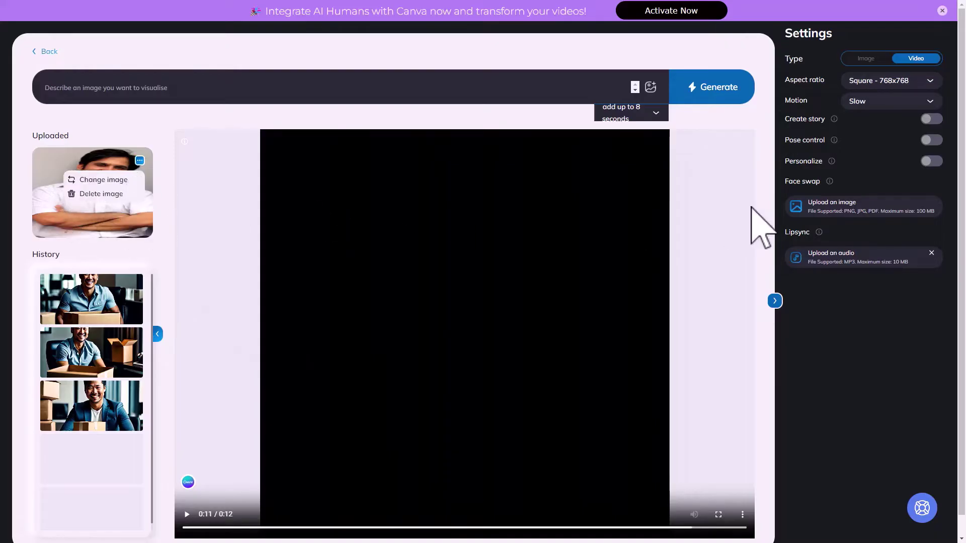
{"action": "left_click_drag", "start_coordinate": [35, 196], "coordinate": [402, 239]}
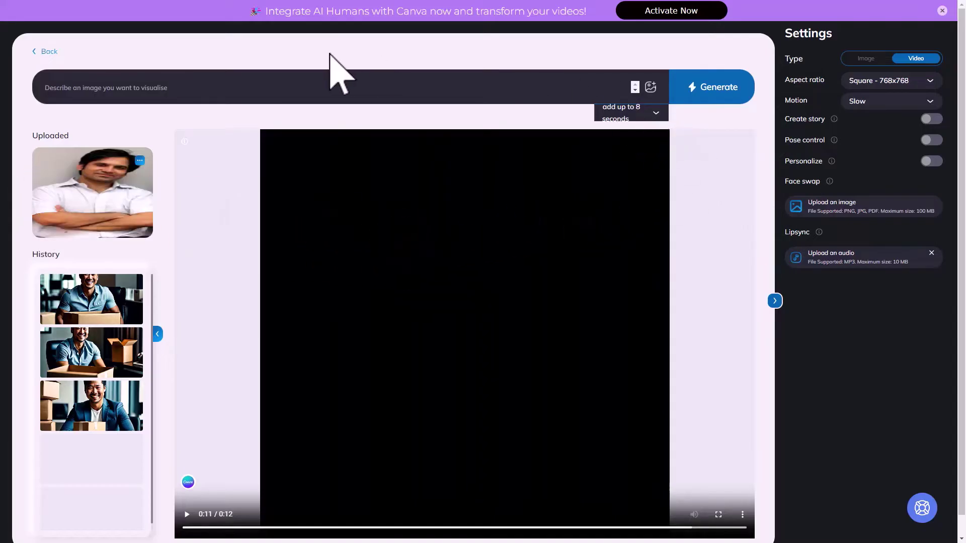
Step: Choose the saved white-shirt photo from assets as the source image
{"action": "left_click", "coordinate": [653, 89]}
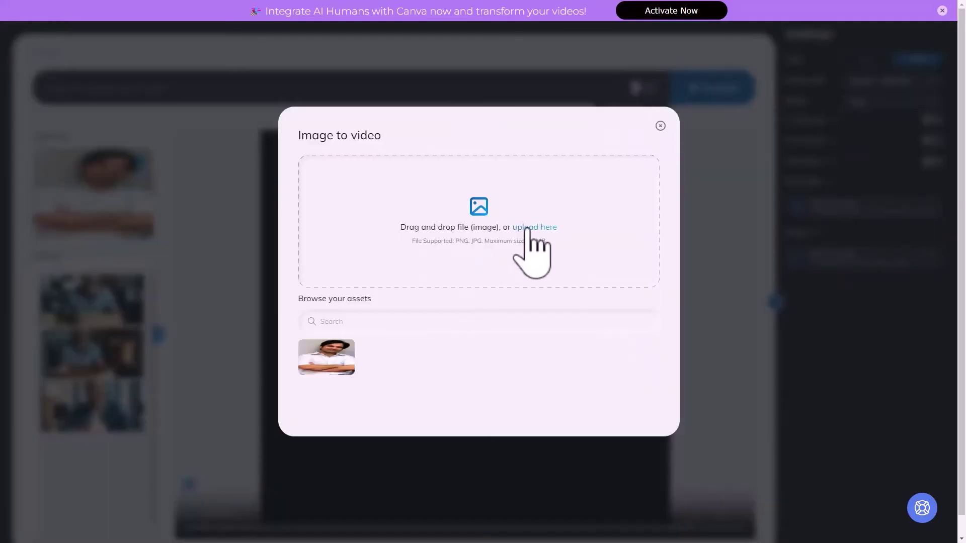
{"action": "left_click", "coordinate": [352, 354]}
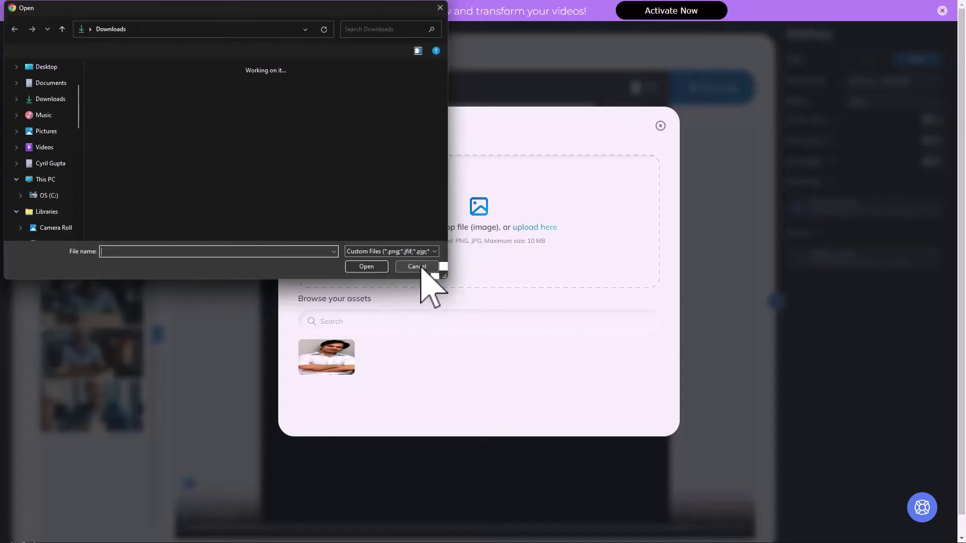
{"action": "left_click", "coordinate": [420, 268]}
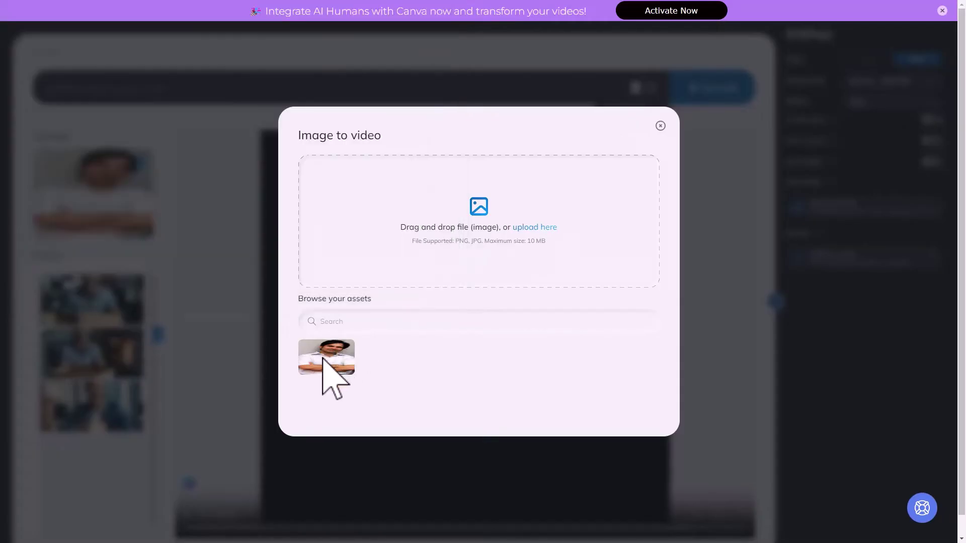
{"action": "left_click", "coordinate": [323, 358]}
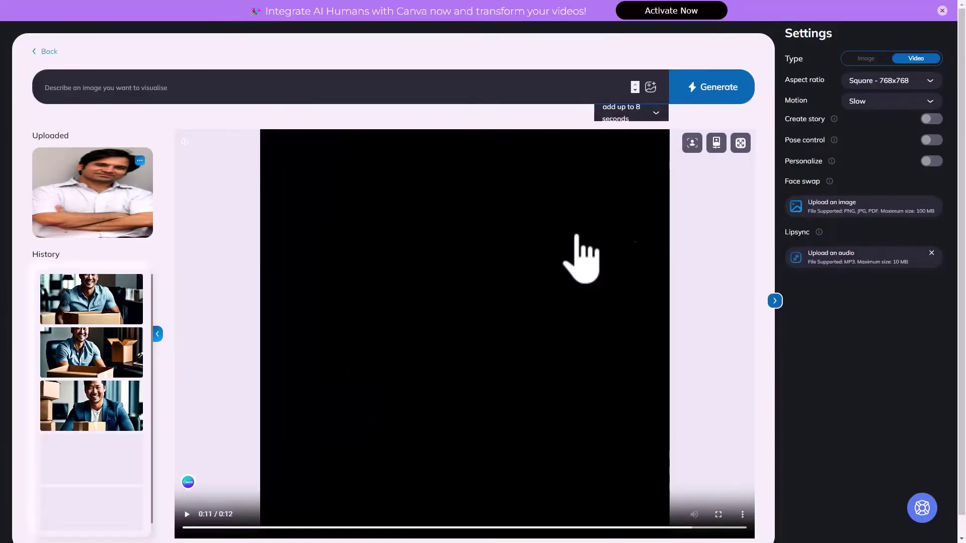
Step: Generate a 4-second video from the uploaded photo of the man in the black T-shirt
{"action": "left_click", "coordinate": [729, 92]}
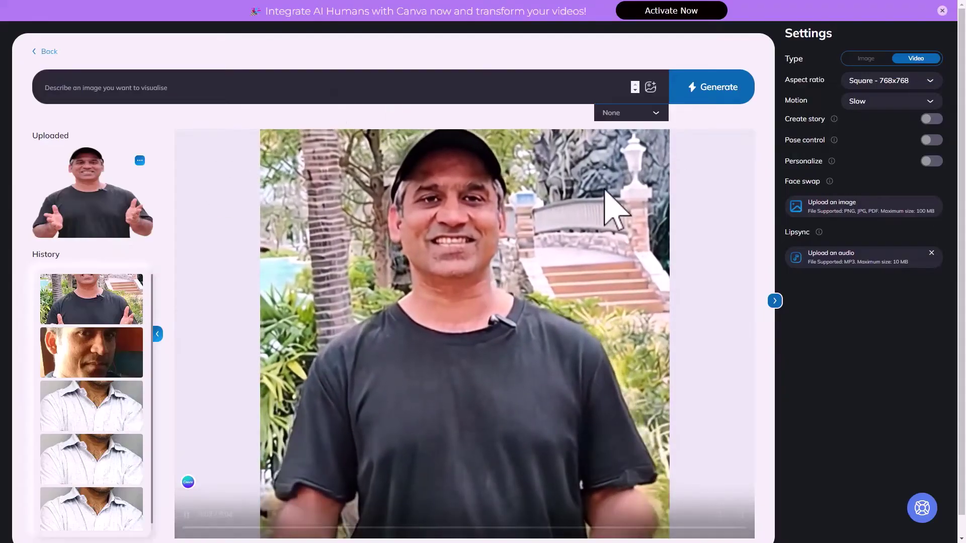
{"action": "left_click", "coordinate": [112, 311]}
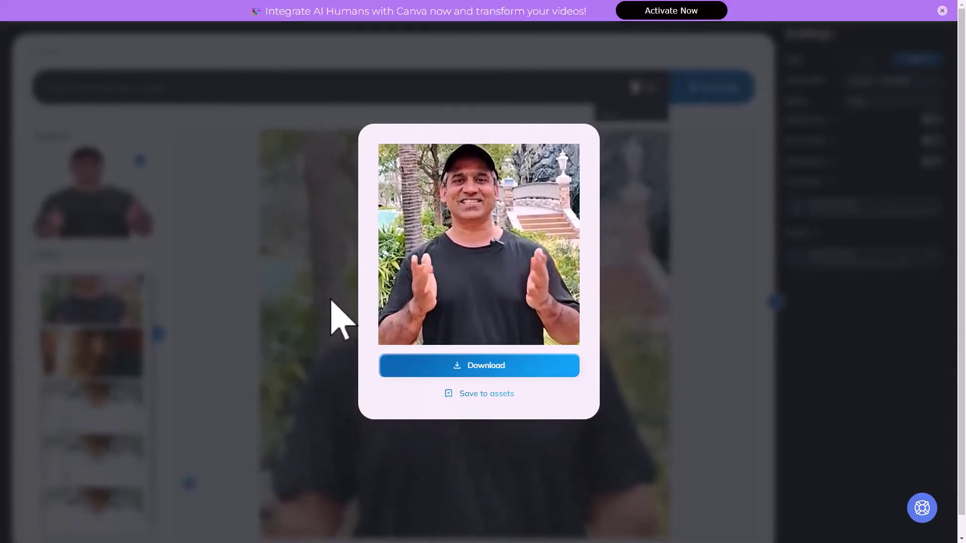
{"action": "left_click", "coordinate": [331, 301]}
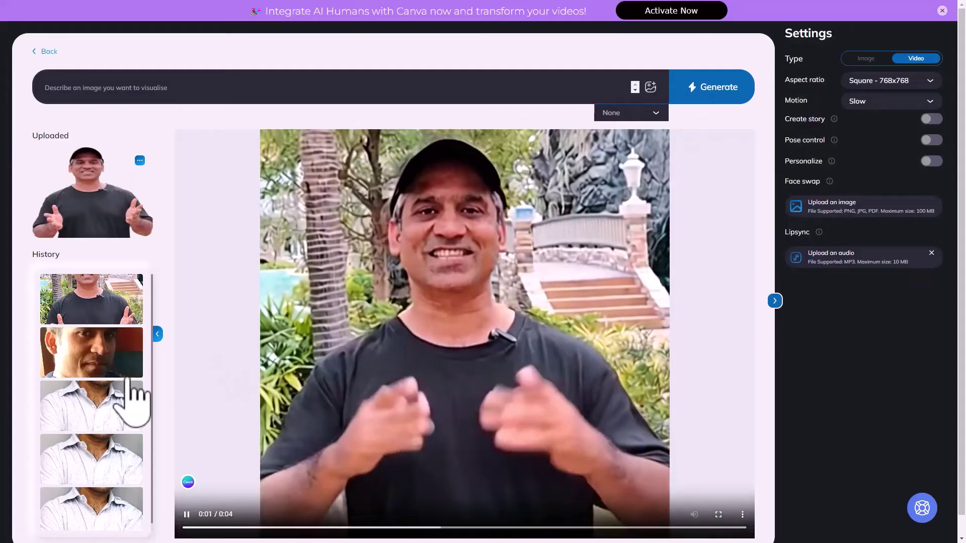
{"action": "left_click", "coordinate": [111, 362]}
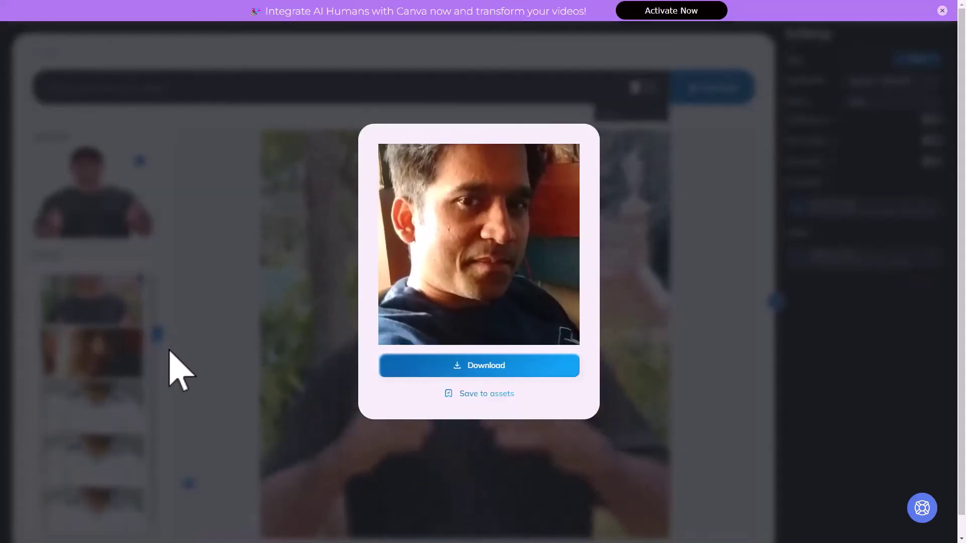
{"action": "left_click", "coordinate": [201, 349]}
{"action": "left_click", "coordinate": [127, 355]}
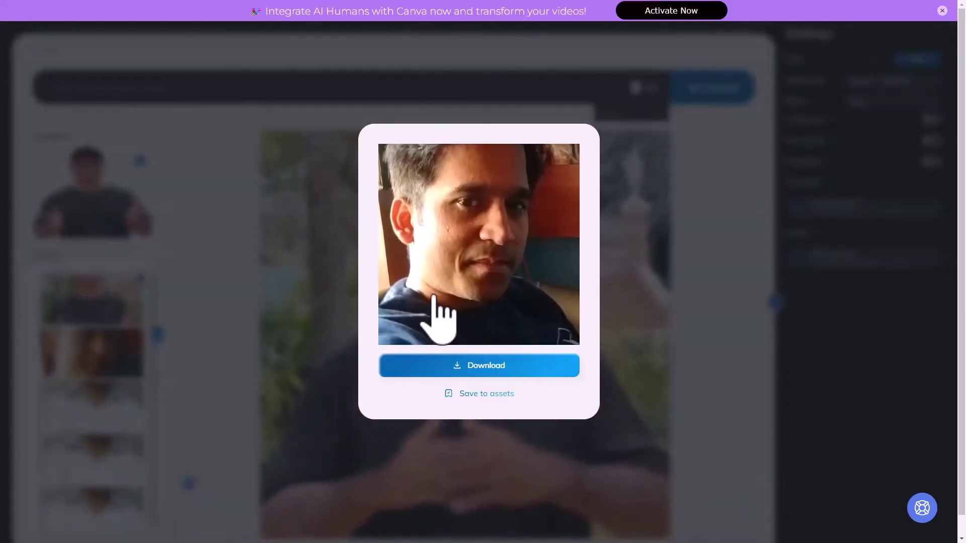
{"action": "left_click", "coordinate": [227, 370]}
{"action": "left_click", "coordinate": [117, 401]}
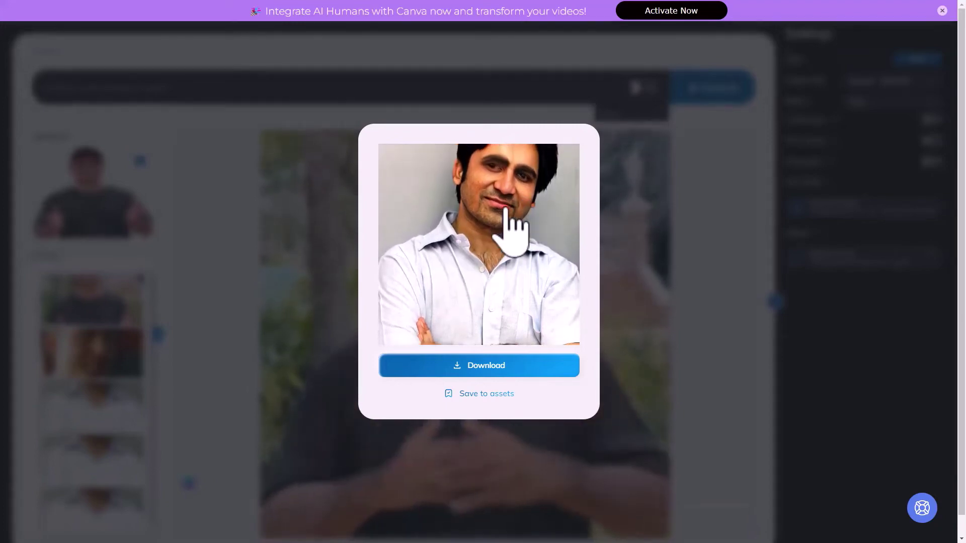
{"action": "left_click", "coordinate": [649, 241]}
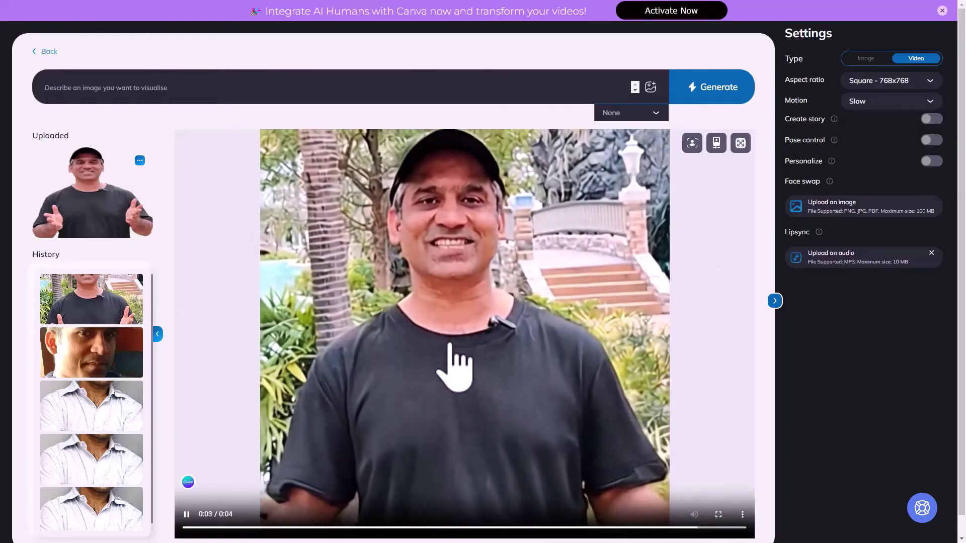
{"action": "left_click", "coordinate": [448, 343]}
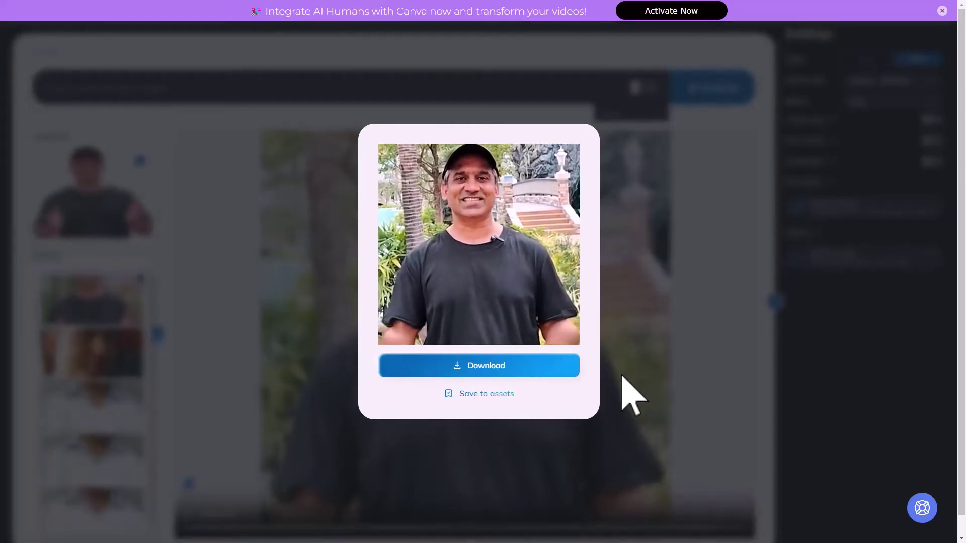
{"action": "left_click_drag", "start_coordinate": [620, 376], "coordinate": [505, 253]}
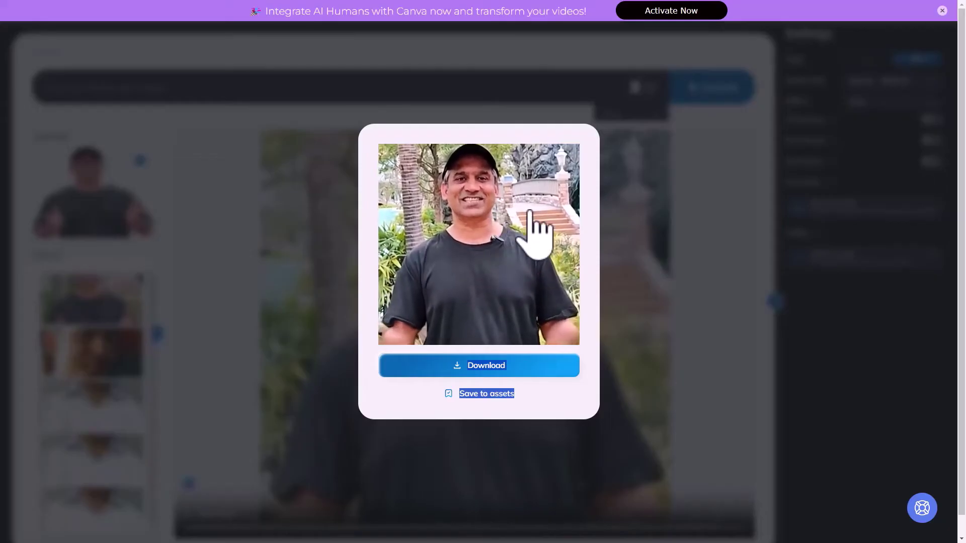
{"action": "left_click", "coordinate": [717, 254]}
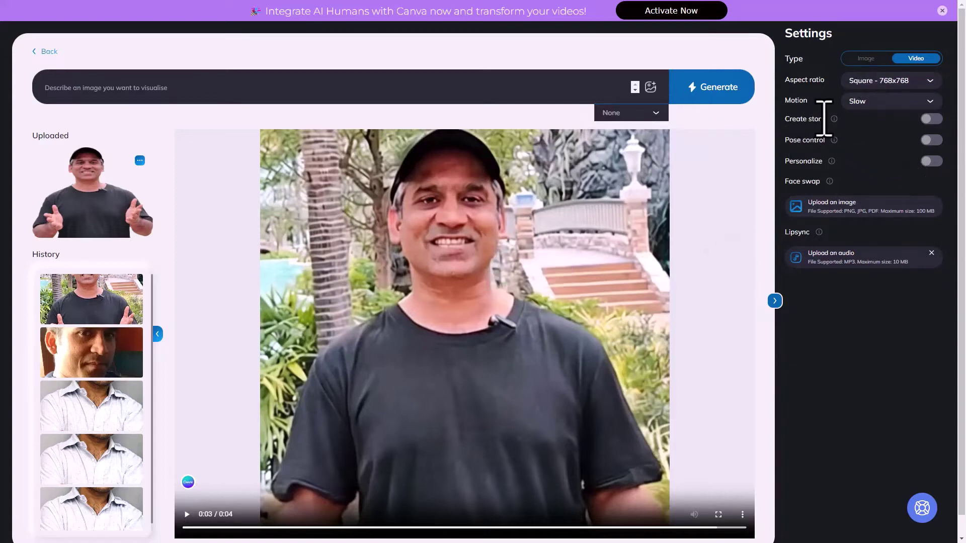
{"action": "mouse_move", "coordinate": [834, 120]}
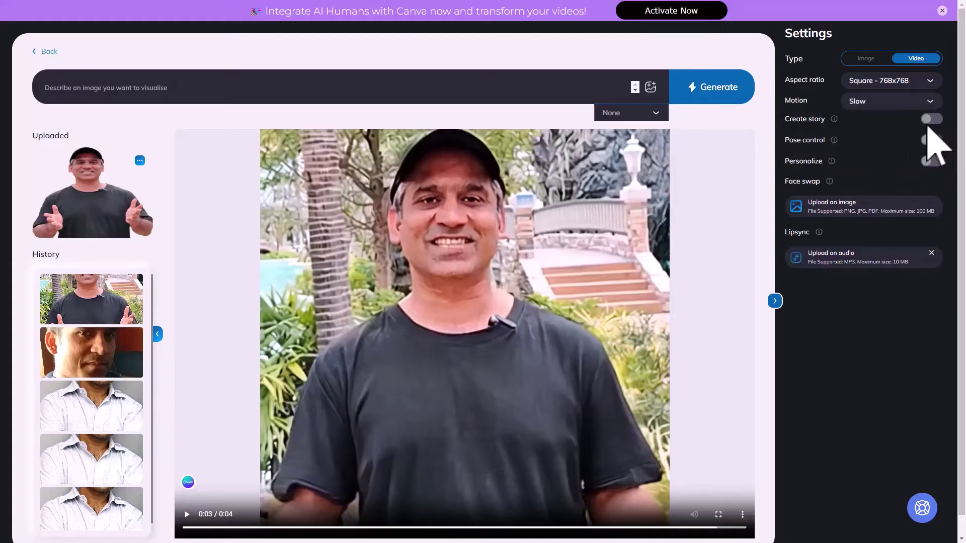
{"action": "left_click", "coordinate": [874, 61]}
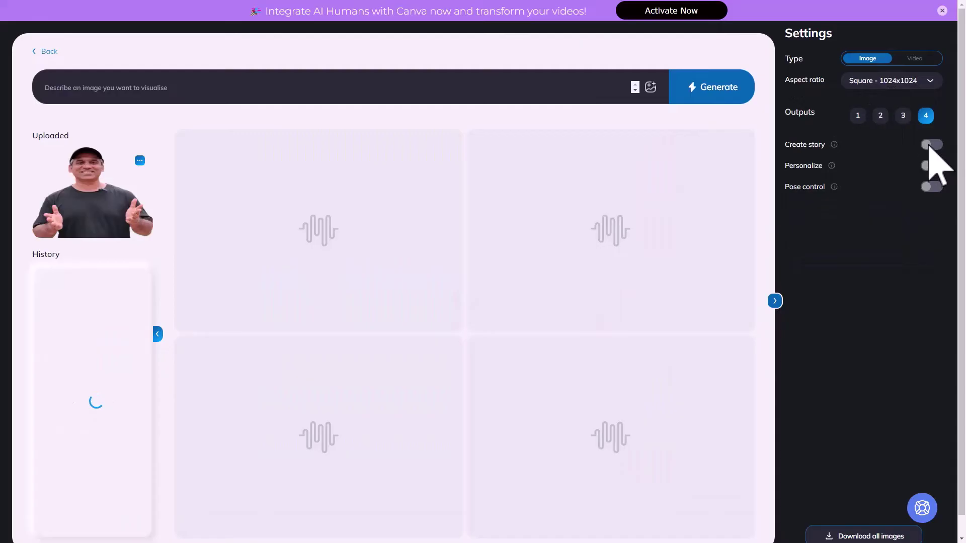
{"action": "left_click", "coordinate": [915, 59]}
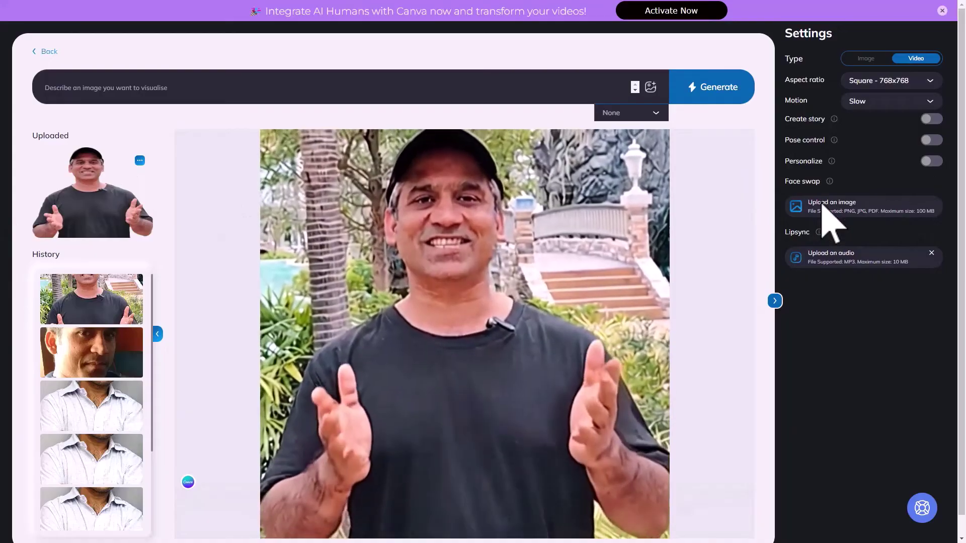
Step: Cancel the face-swap image picker, then preview the new garden clip and close it
{"action": "left_click", "coordinate": [805, 249]}
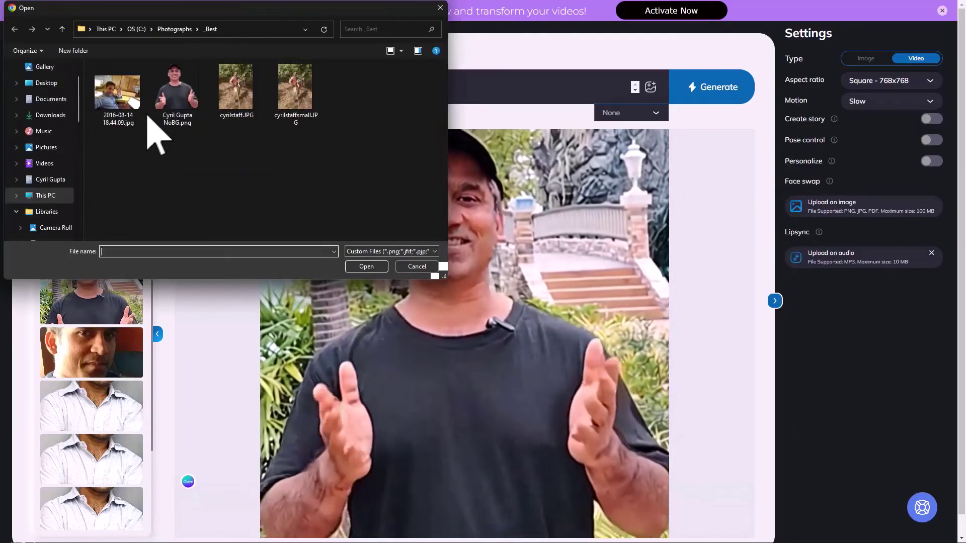
{"action": "left_click", "coordinate": [424, 272]}
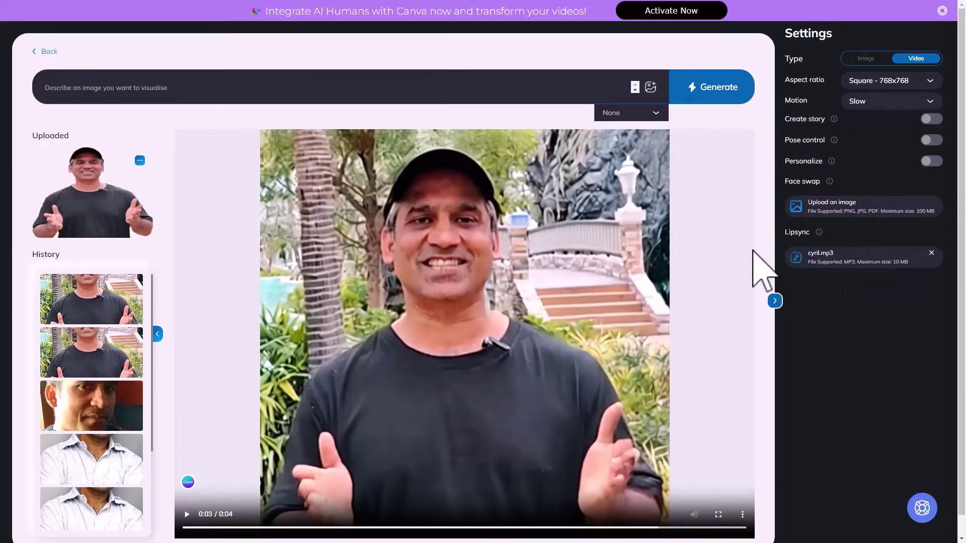
{"action": "mouse_move", "coordinate": [324, 284]}
{"action": "left_click", "coordinate": [381, 378]}
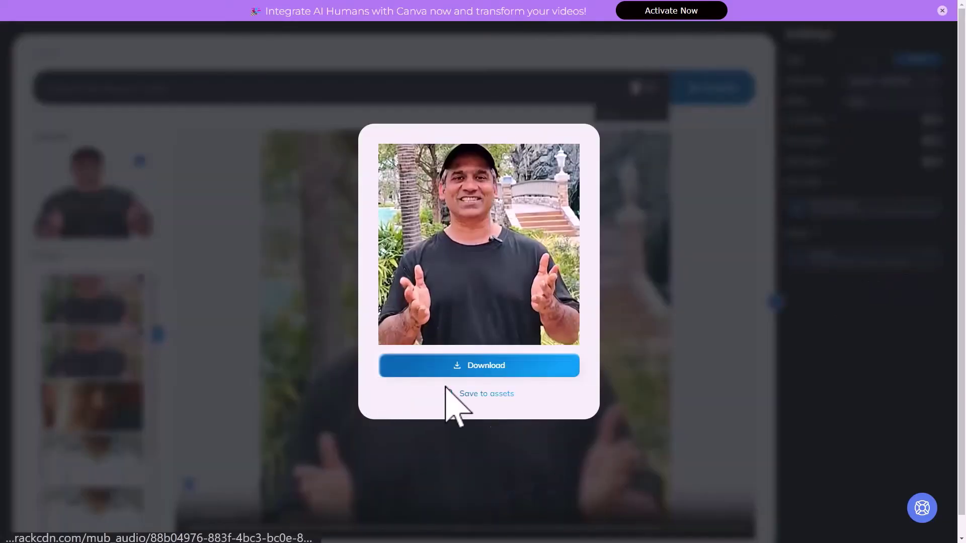
{"action": "left_click", "coordinate": [698, 370]}
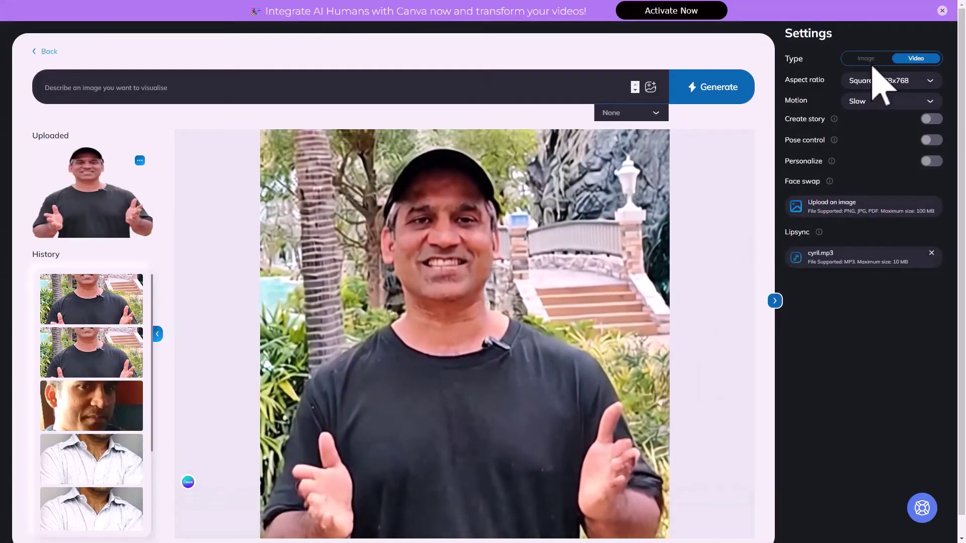
Step: Switch the generator type to Image, keeping the Square 1024x1024 aspect ratio
{"action": "left_click", "coordinate": [864, 59]}
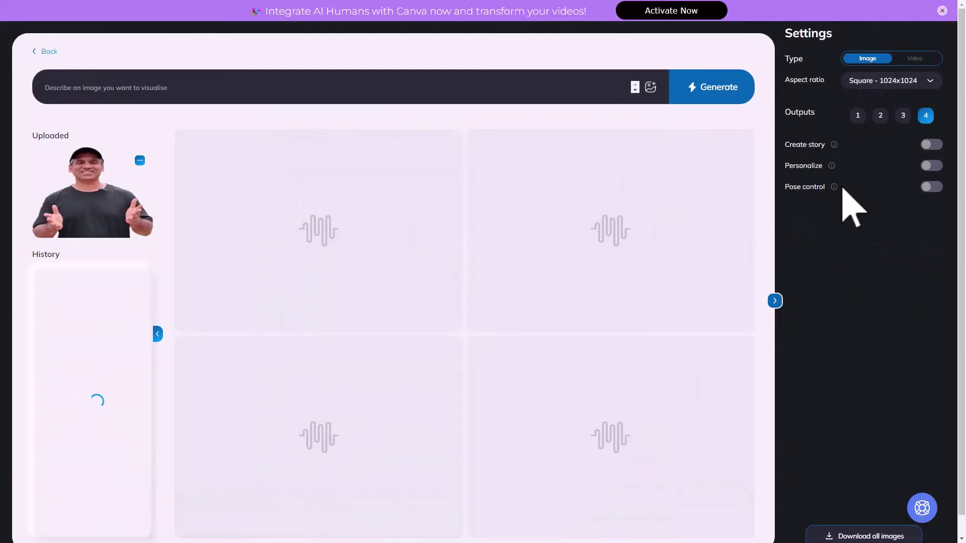
{"action": "left_click", "coordinate": [861, 81]}
{"action": "left_click", "coordinate": [835, 301]}
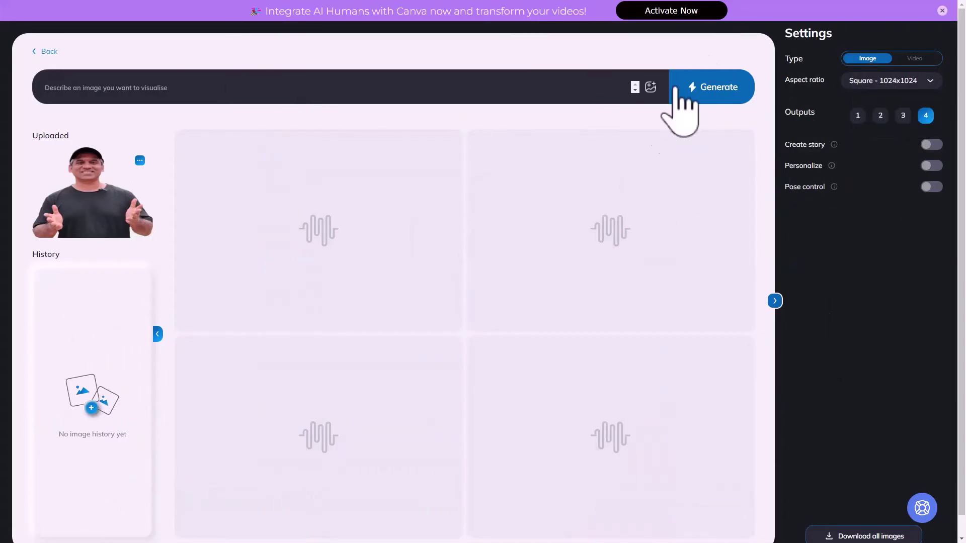
Step: Upload the office photo of the man waving at a table as the reference image
{"action": "left_click", "coordinate": [651, 89]}
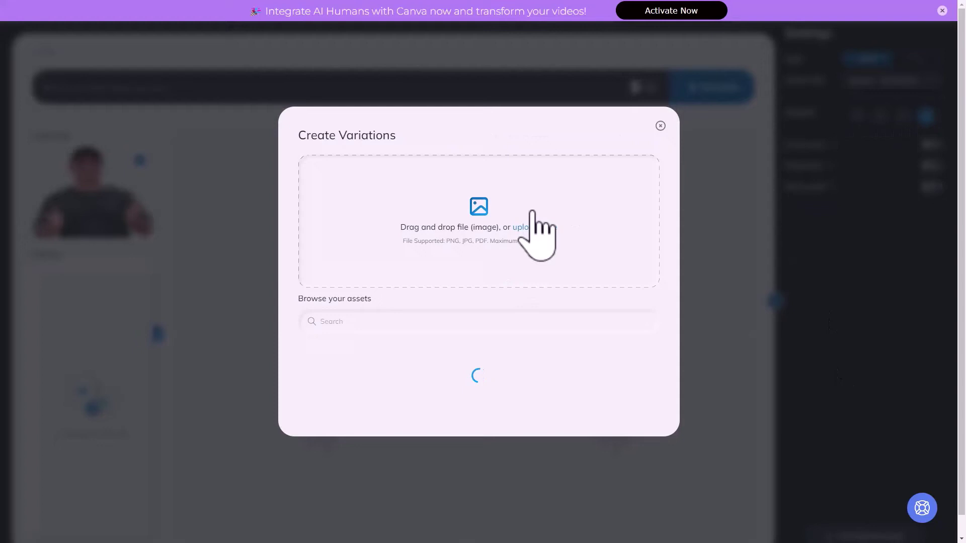
{"action": "left_click", "coordinate": [548, 227]}
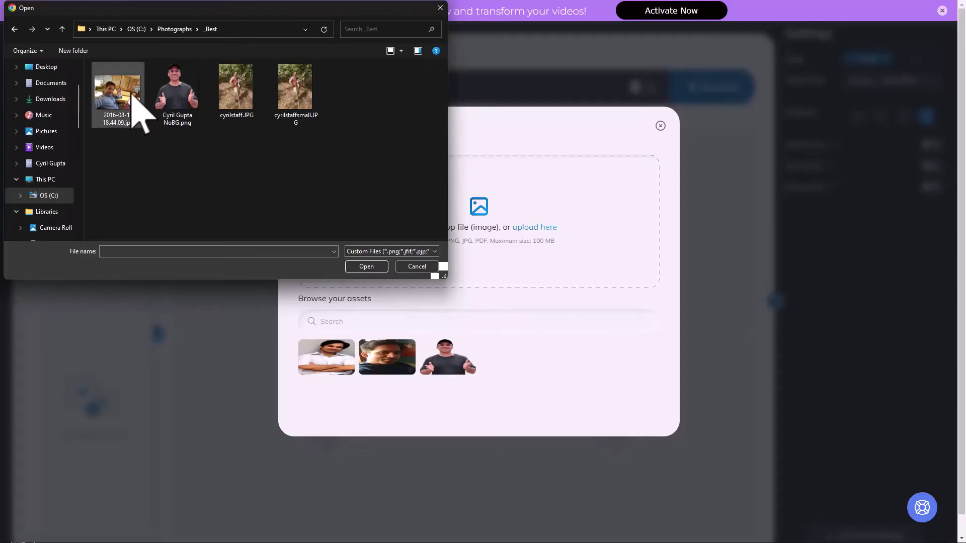
{"action": "double_click", "coordinate": [126, 93]}
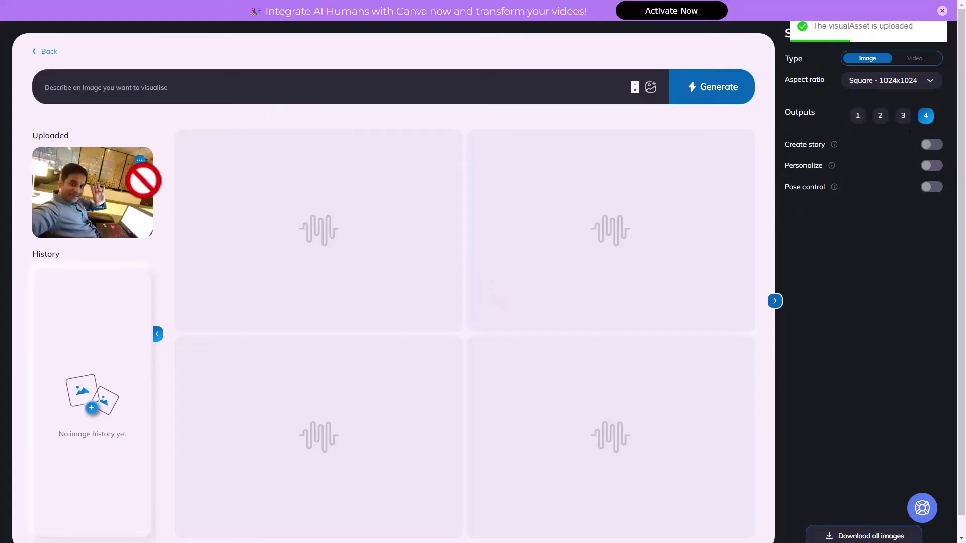
Step: Generate four images with the prompt 'at the lounge' and download all four
{"action": "left_click", "coordinate": [555, 81]}
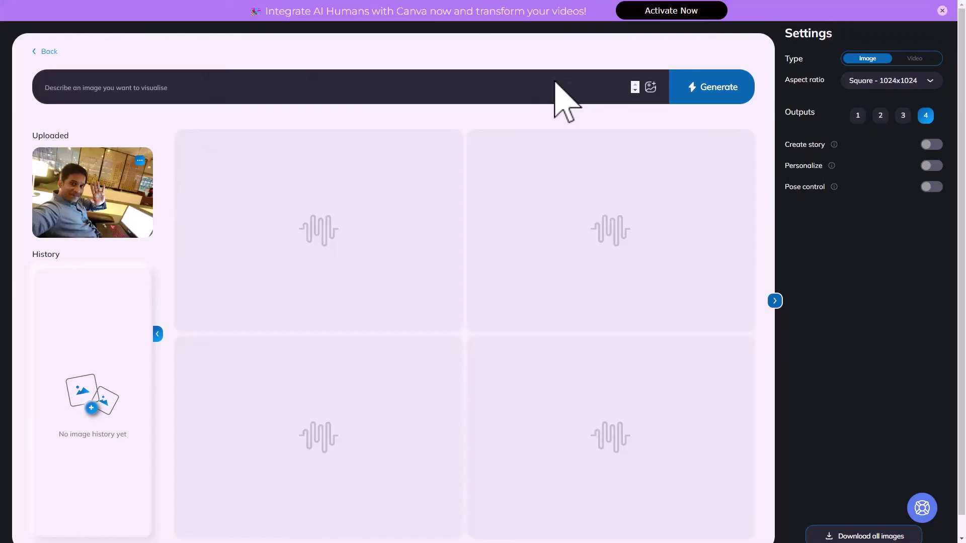
{"action": "type", "text": "at the lounge"}
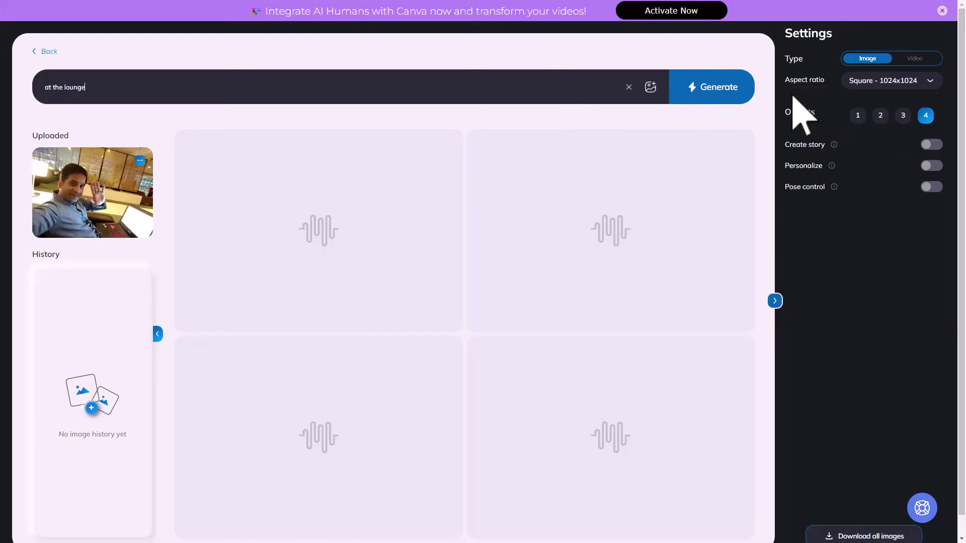
{"action": "left_click", "coordinate": [745, 93]}
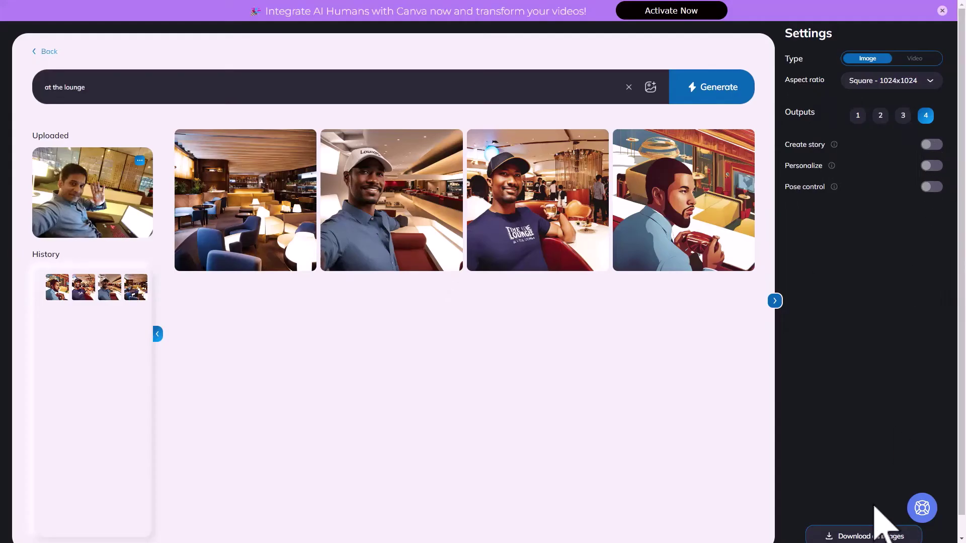
{"action": "left_click", "coordinate": [853, 536]}
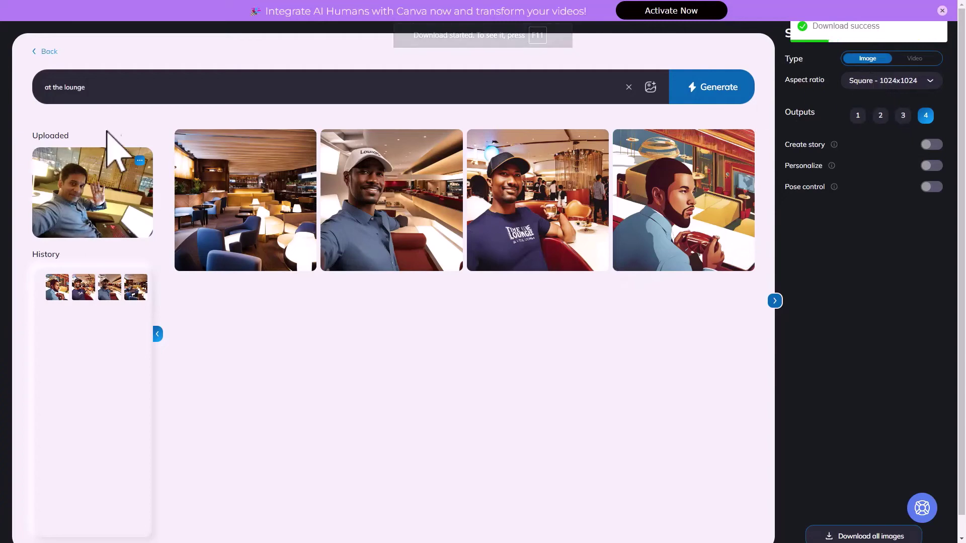
Step: Swap the lounge prompt for a sad suited salesman outside a building, and generate four images
{"action": "left_click_drag", "start_coordinate": [233, 93], "coordinate": [7, 95]}
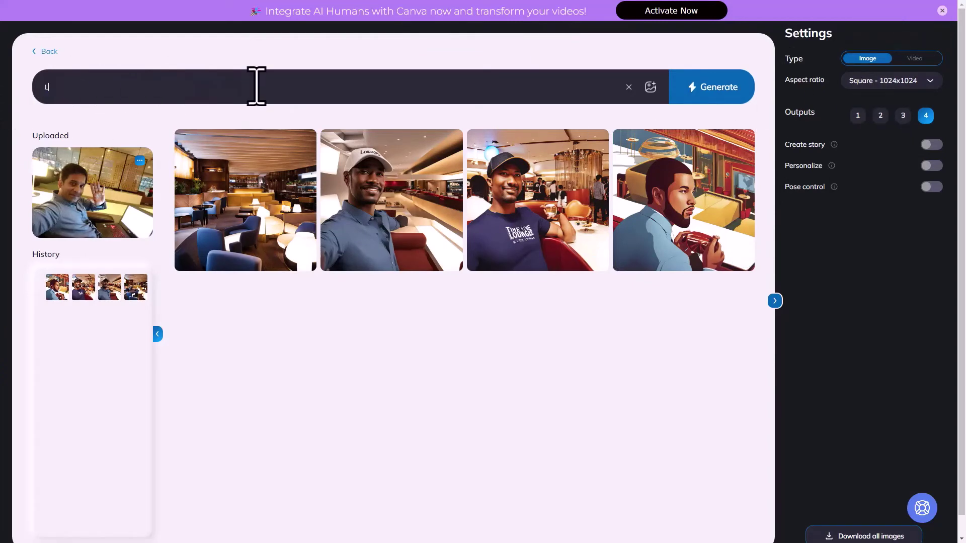
{"action": "key", "text": "BackSpace"}
{"action": "type", "text": "A"}
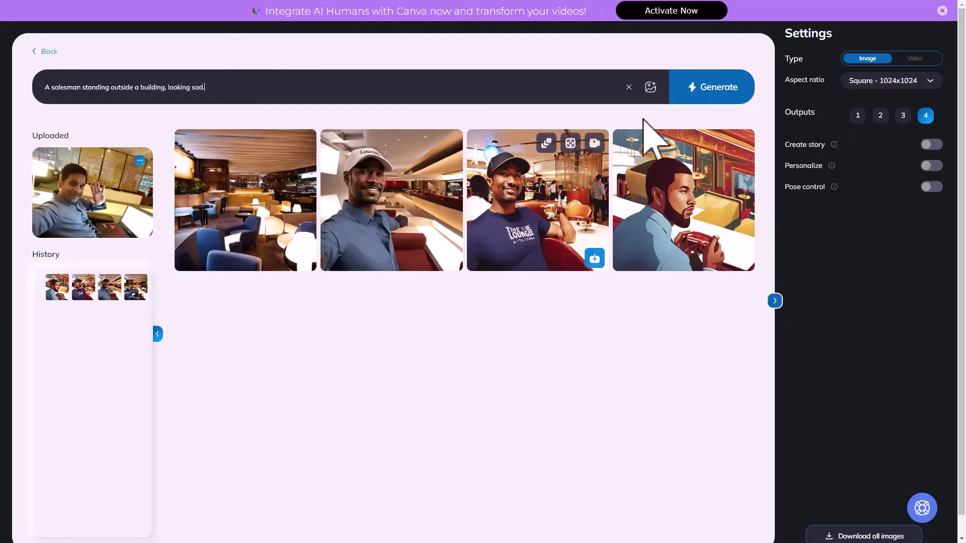
{"action": "left_click", "coordinate": [725, 94]}
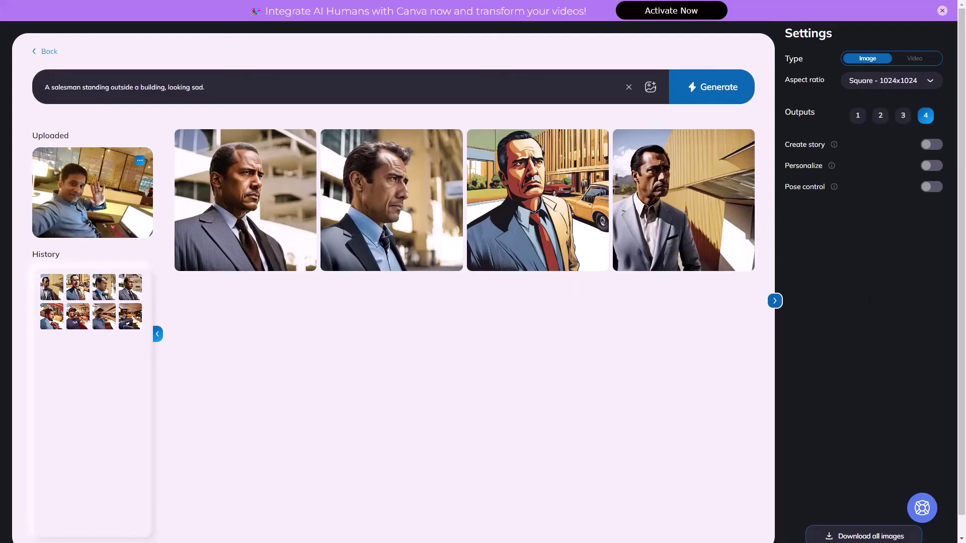
{"action": "left_click", "coordinate": [923, 58]}
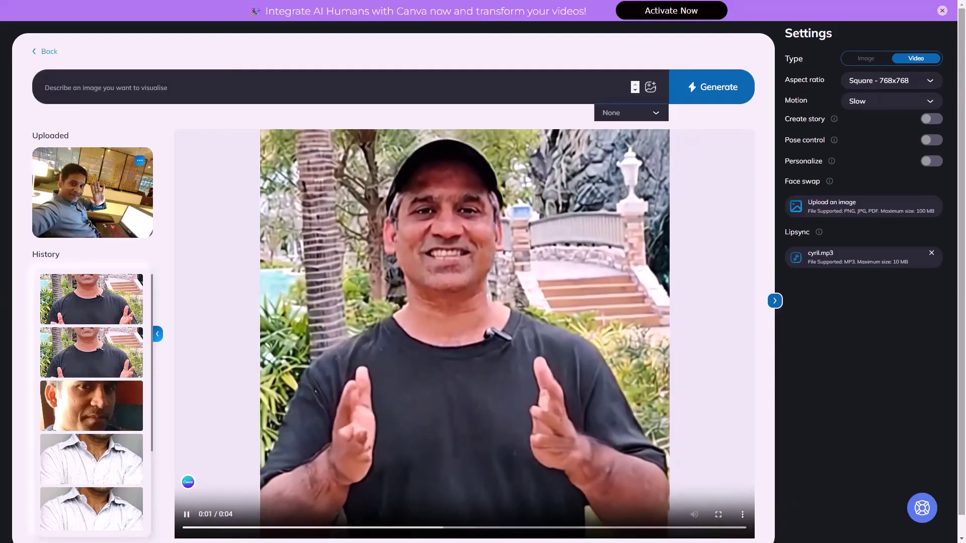
{"action": "left_click", "coordinate": [874, 60]}
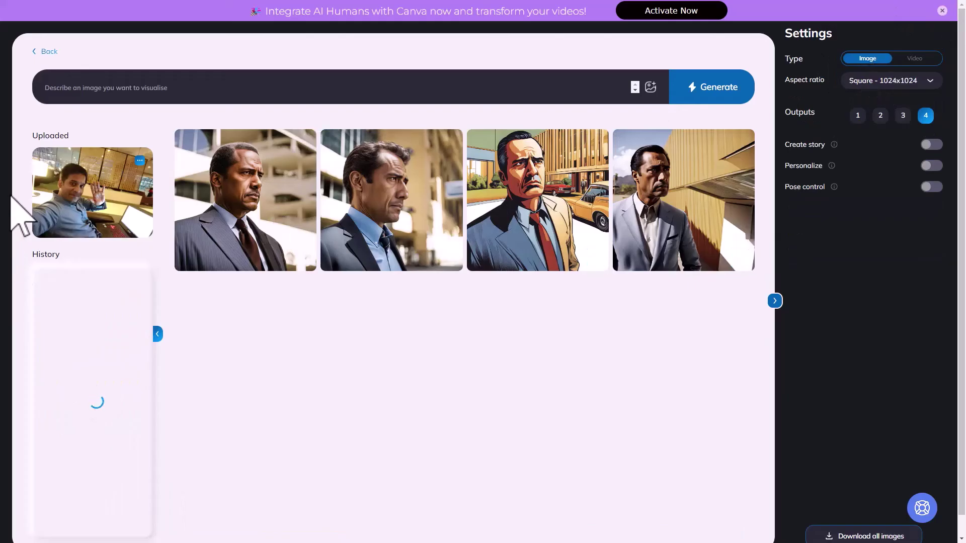